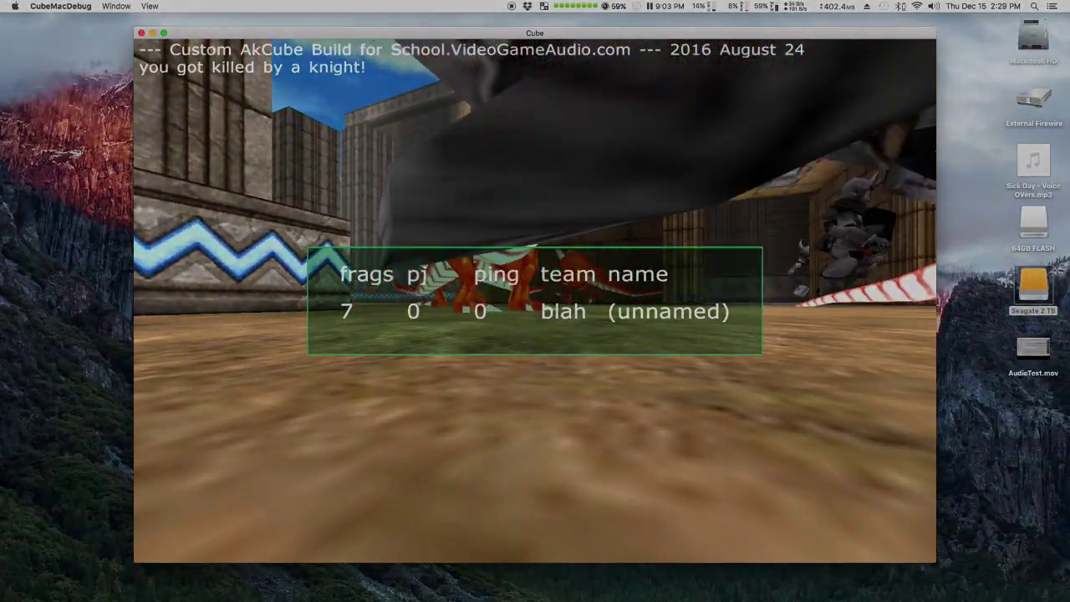
# Step: Dismiss the 7-frag scoreboard after the knight kill and bring up the Cube main menu
pyautogui.press('Escape')
pyautogui.press('Escape')
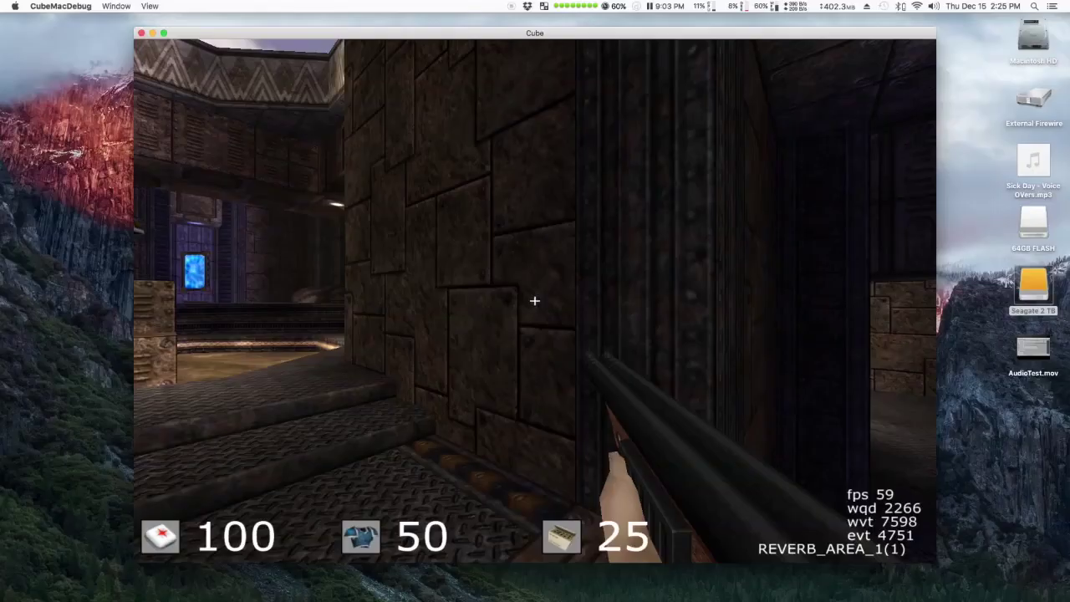
# Step: Roam the corridors into the courtyard, picking up armour and firing the shotgun twice
pyautogui.press('w')
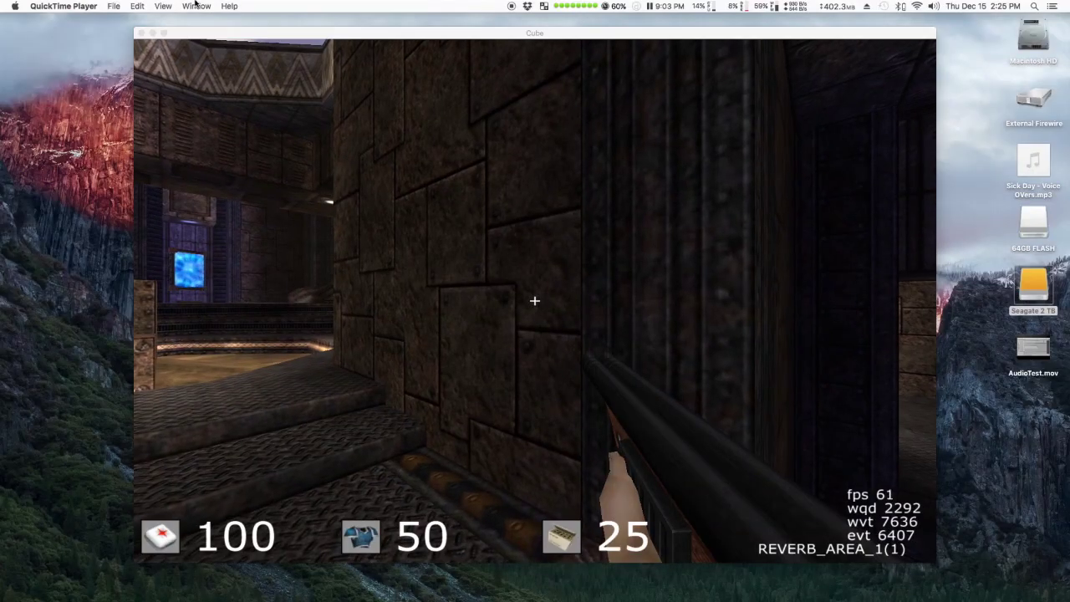
pyautogui.click(375, 40)
pyautogui.press('w')
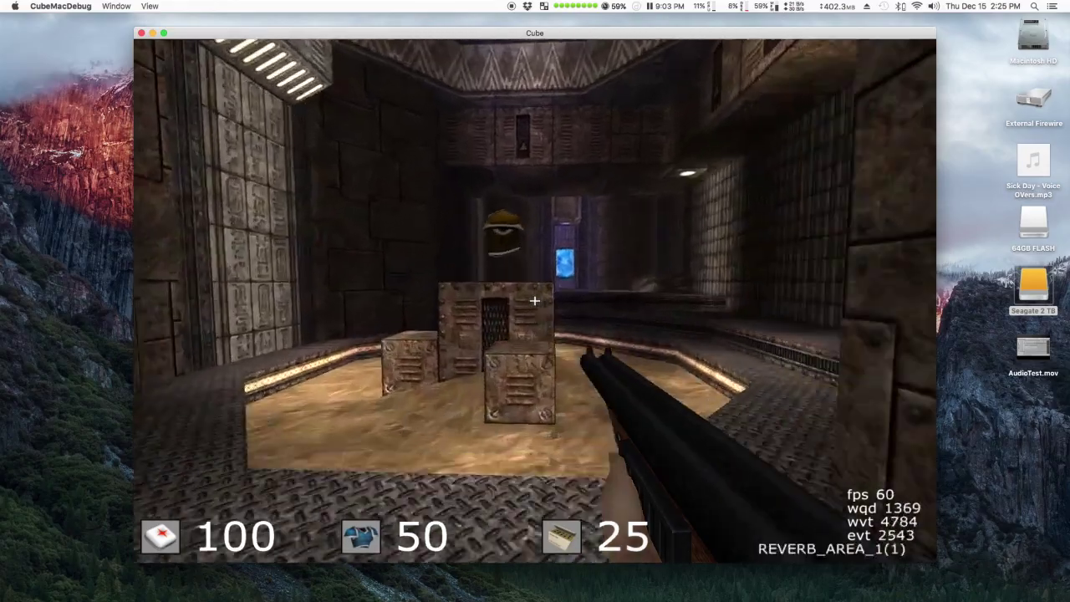
pyautogui.press('w')
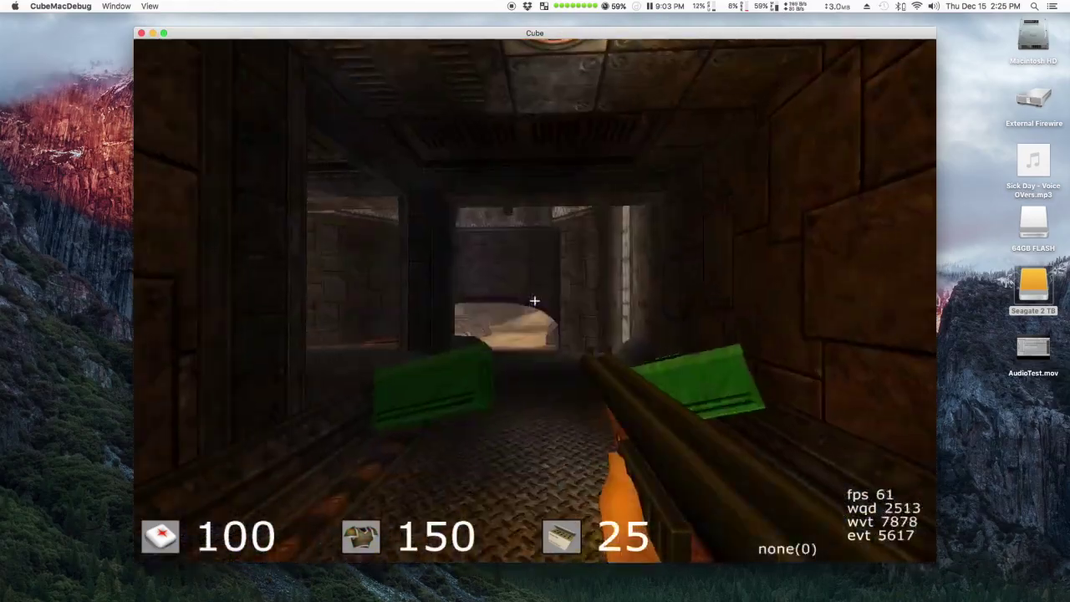
pyautogui.press('w')
pyautogui.click(534, 300)
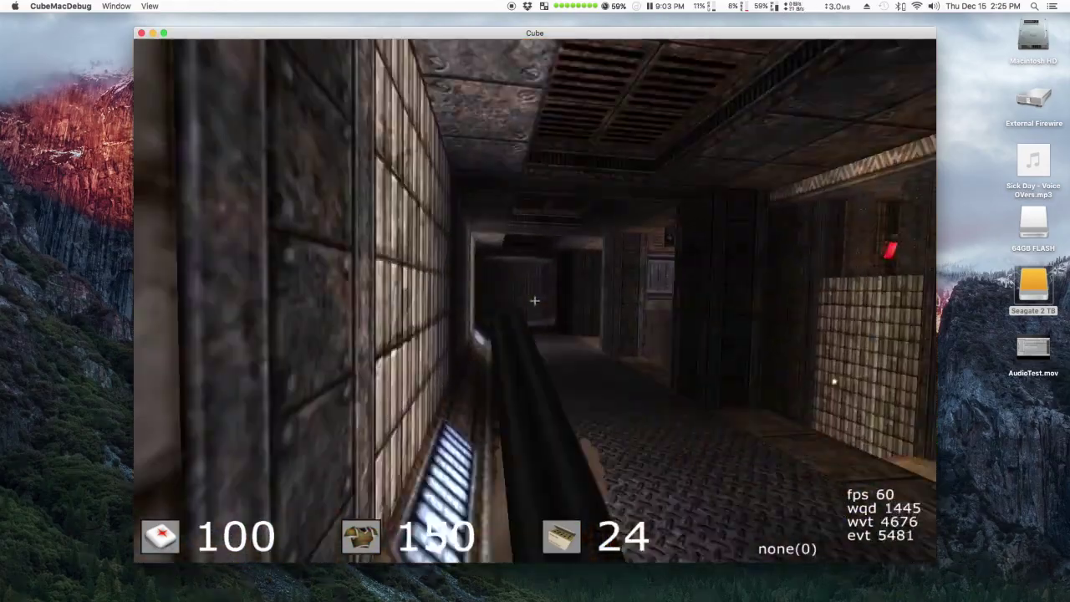
pyautogui.press('w')
pyautogui.click(534, 300)
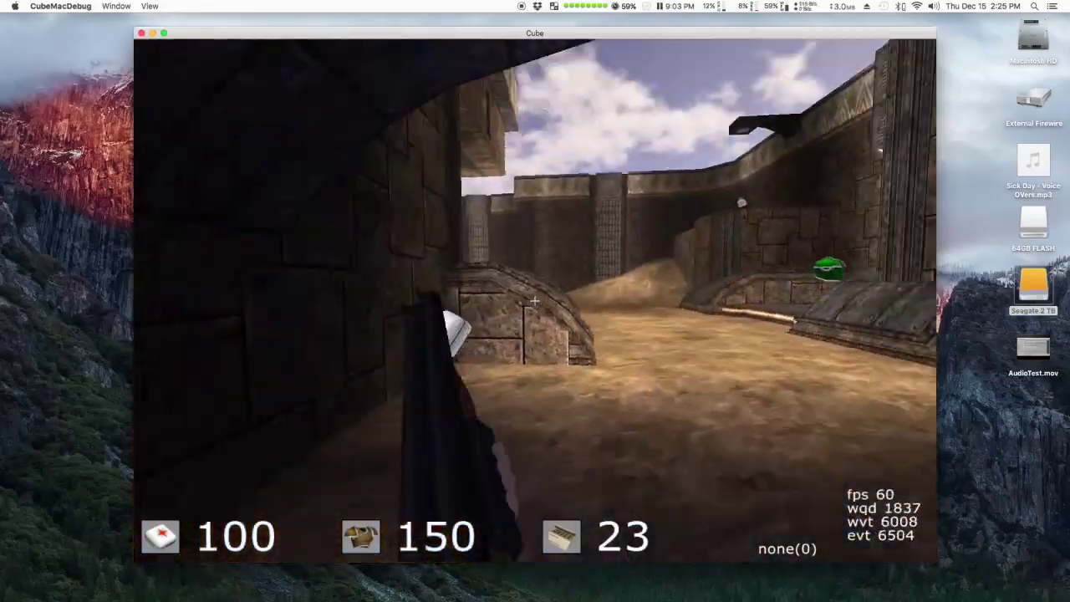
pyautogui.press('w')
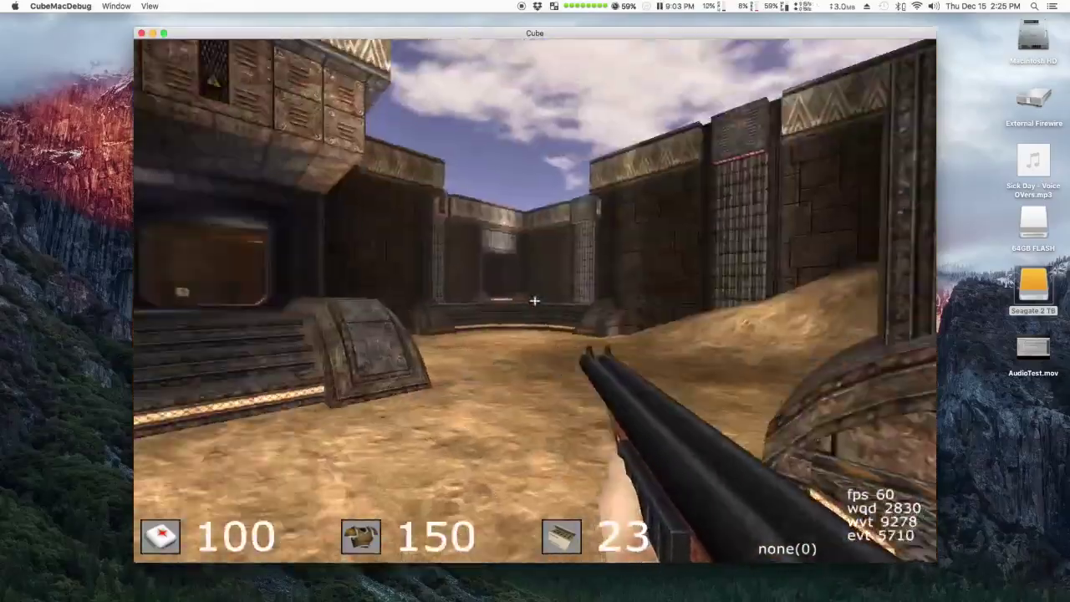
pyautogui.press('w')
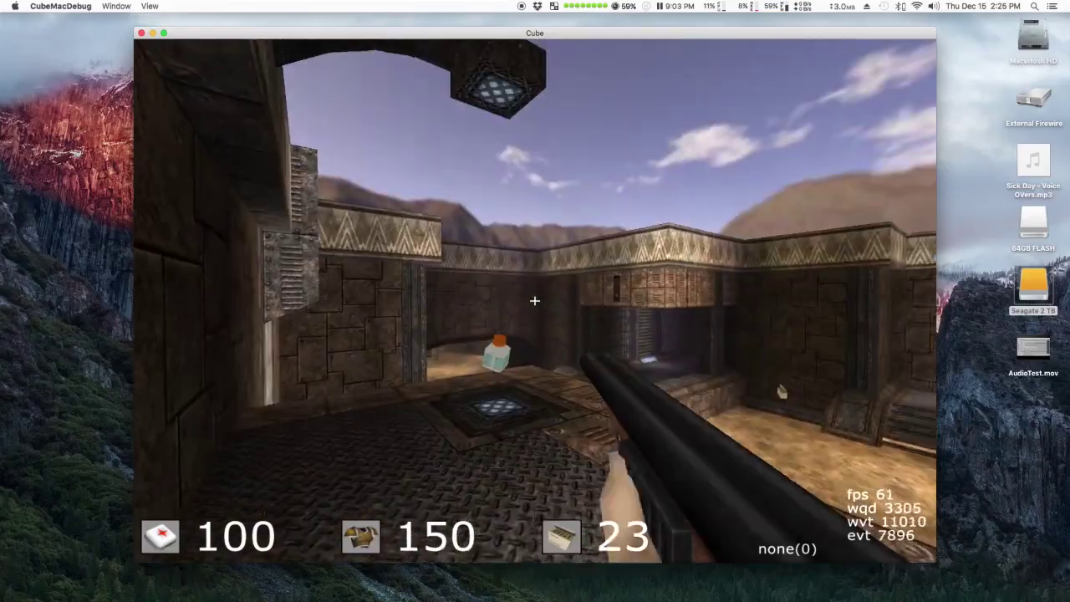
# Step: Switch to the rocket launcher and fire three rockets, then switch to the machine gun
pyautogui.press('w')
pyautogui.press('3')
pyautogui.click(534, 300)
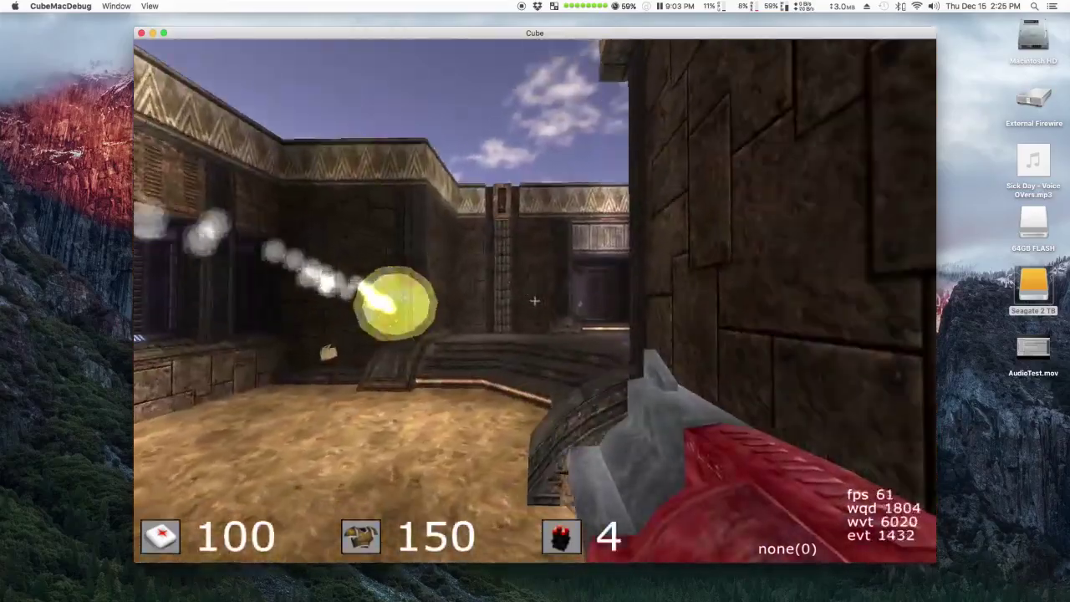
pyautogui.click(534, 300)
pyautogui.press('w')
pyautogui.click(534, 300)
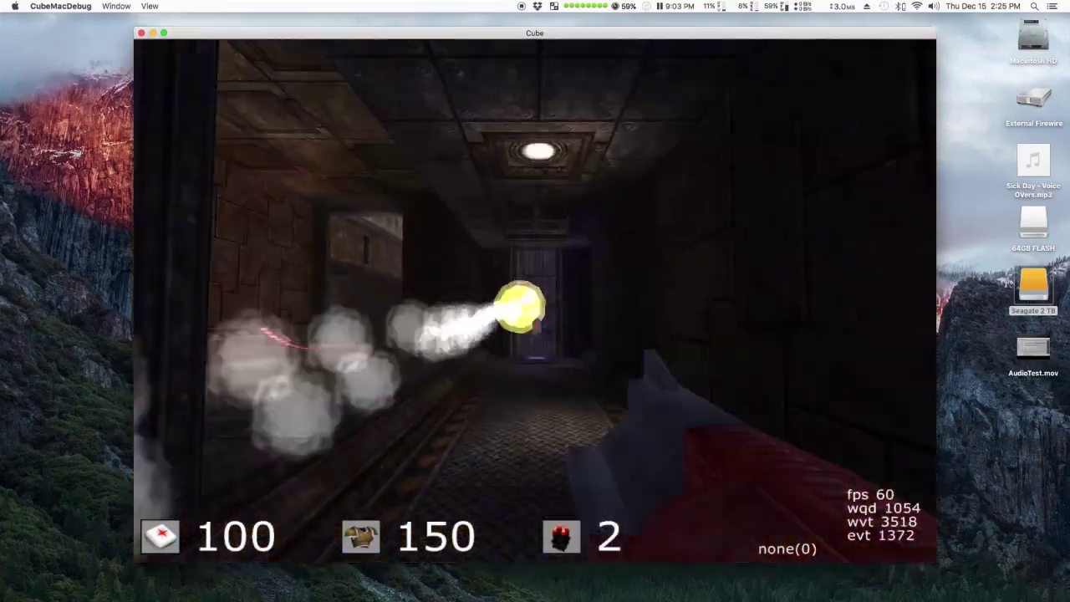
pyautogui.press('2')
pyautogui.press('w')
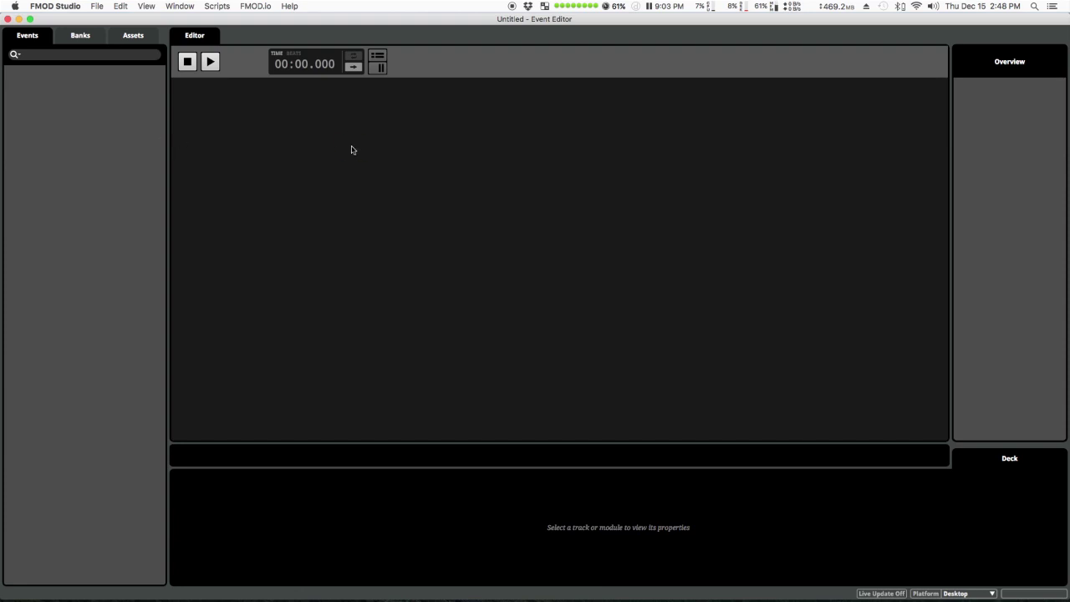
# Step: Add a New Event in FMOD's Events browser, then show the Events tab in Wwise's Project Explorer
pyautogui.rightClick(109, 116)
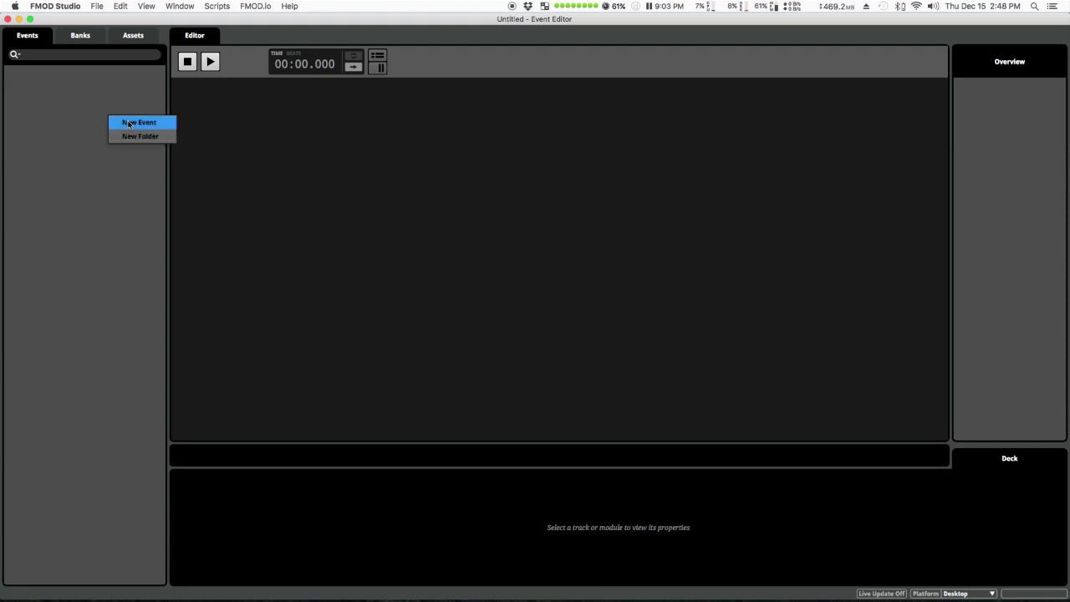
pyautogui.click(129, 123)
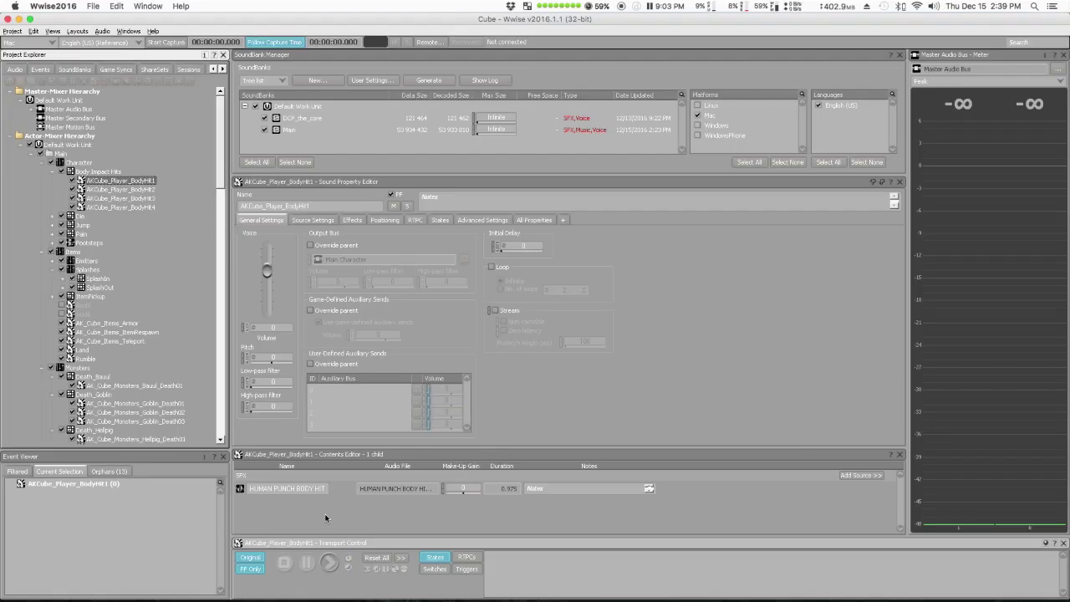
pyautogui.click(40, 69)
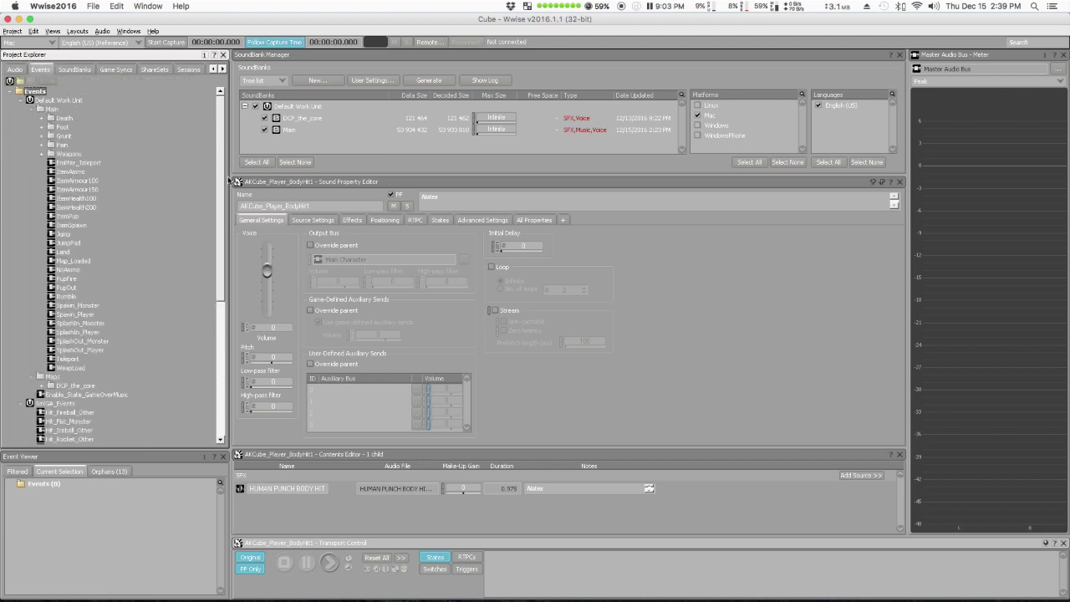
# Step: Log in to the School of Video Game Audio course and jump to Week 1
pyautogui.moveTo(218, 171); pyautogui.dragTo(215, 210)
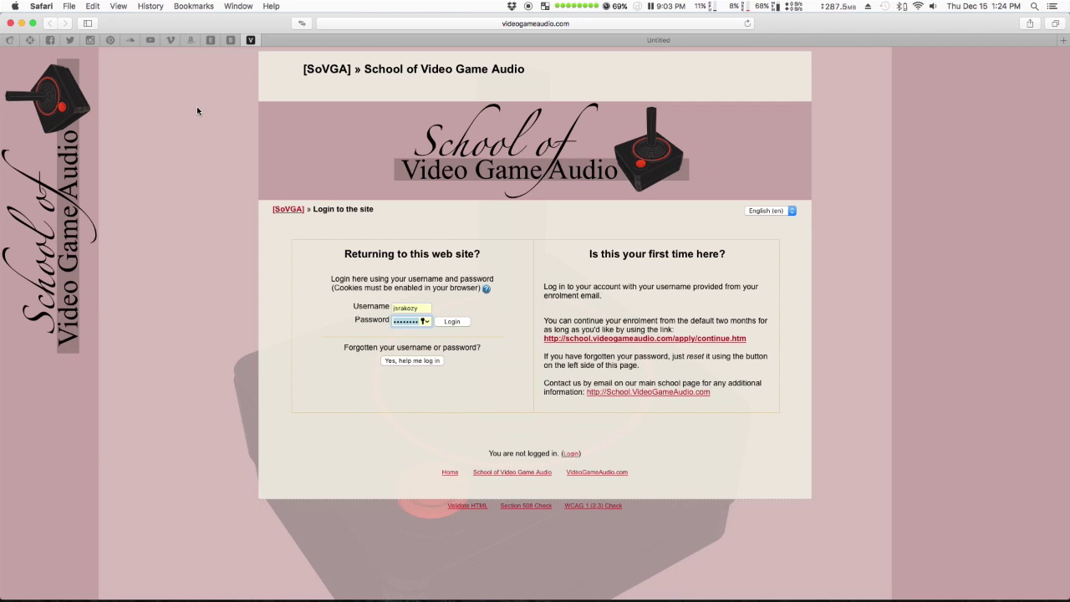
pyautogui.click(454, 322)
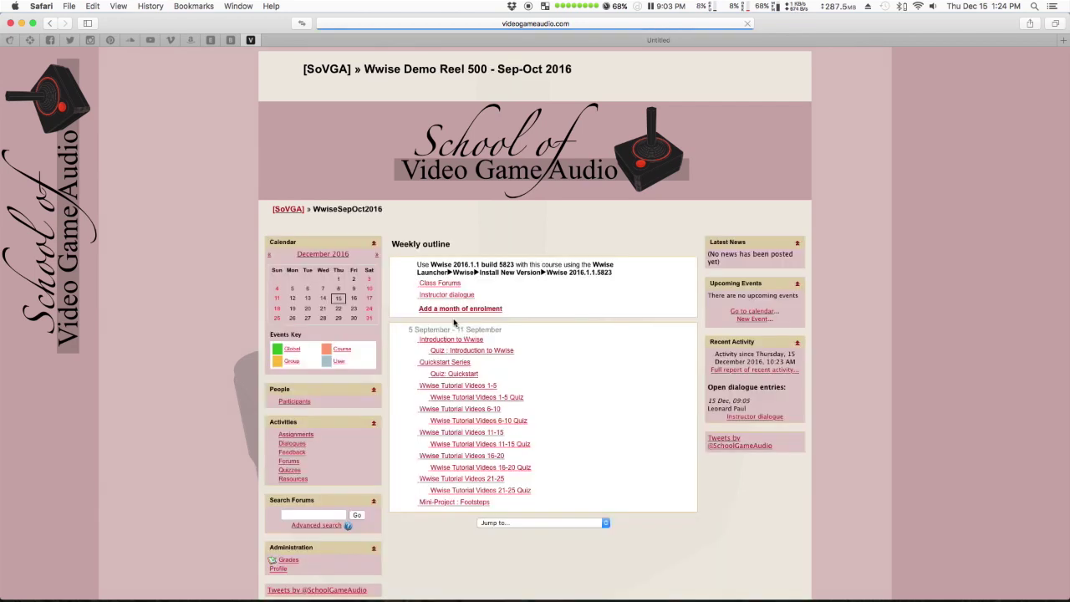
pyautogui.click(603, 522)
pyautogui.click(579, 532)
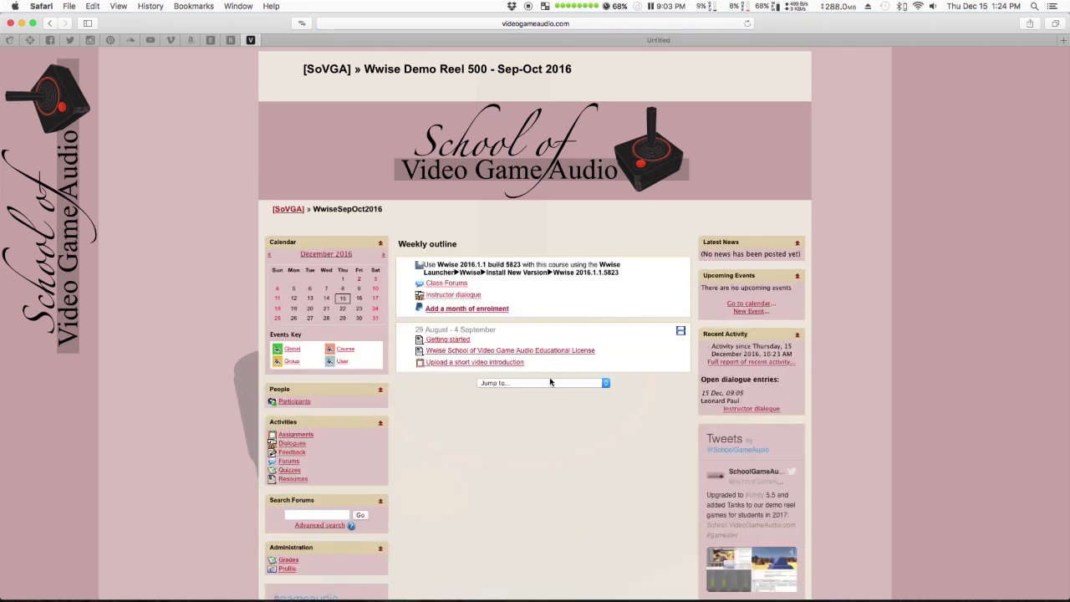
# Step: Jump to the Wwise videos section and scroll down to the regenv reverb-area code
pyautogui.click(550, 382)
pyautogui.click(544, 392)
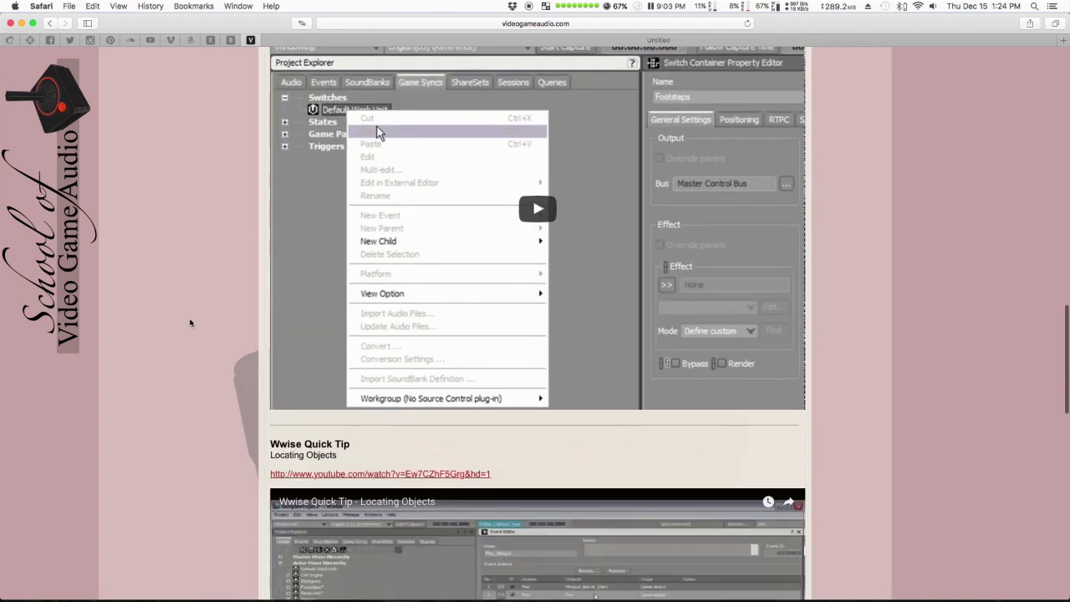
pyautogui.scroll(-15, 190, 323)
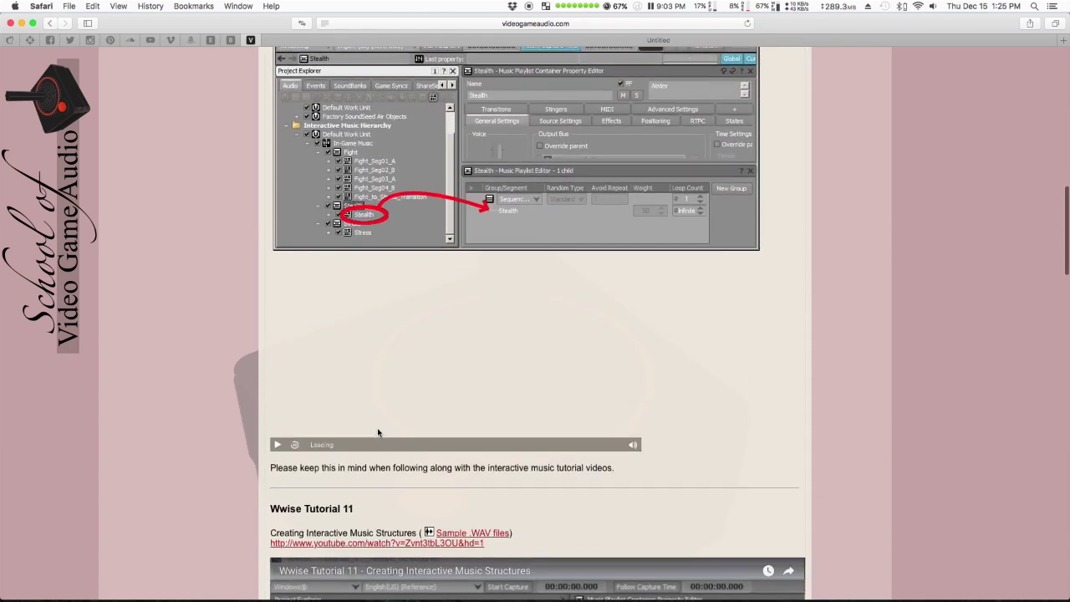
pyautogui.scroll(-20, 378, 432)
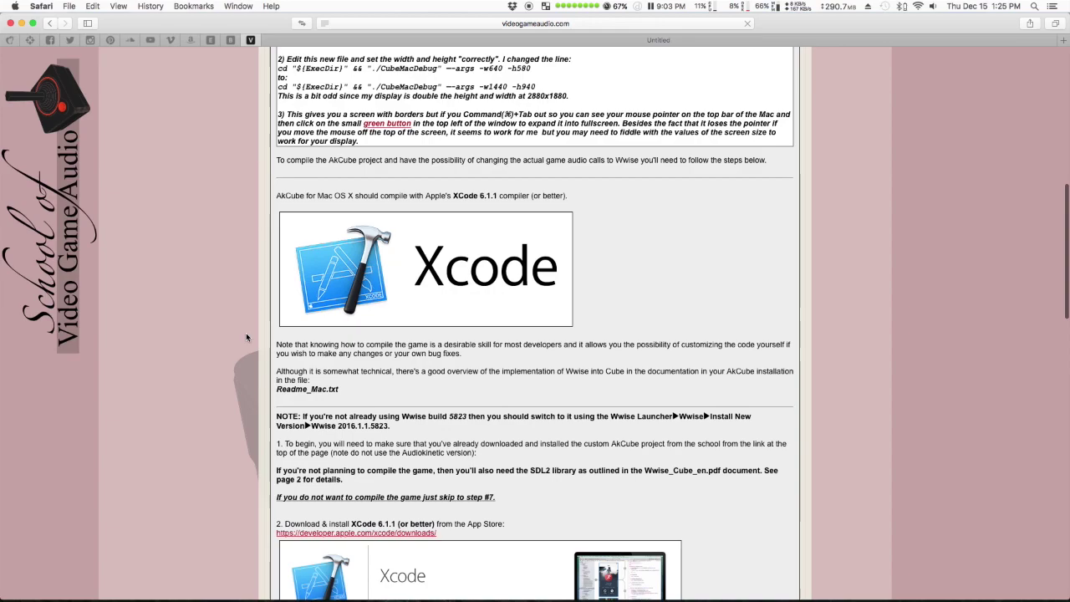
pyautogui.scroll(-15, 246, 337)
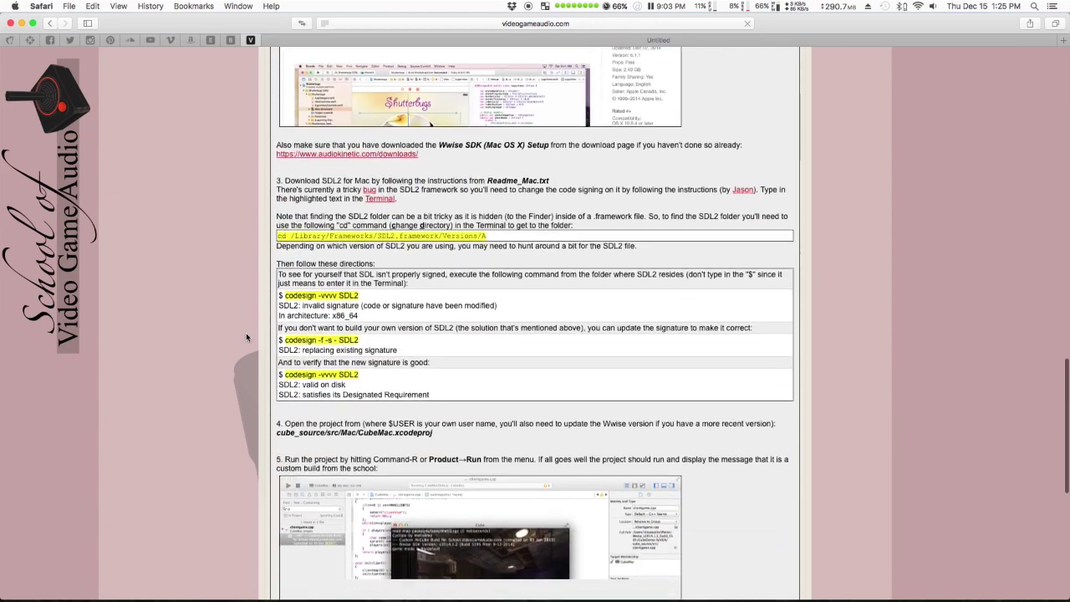
pyautogui.scroll(-20, 246, 337)
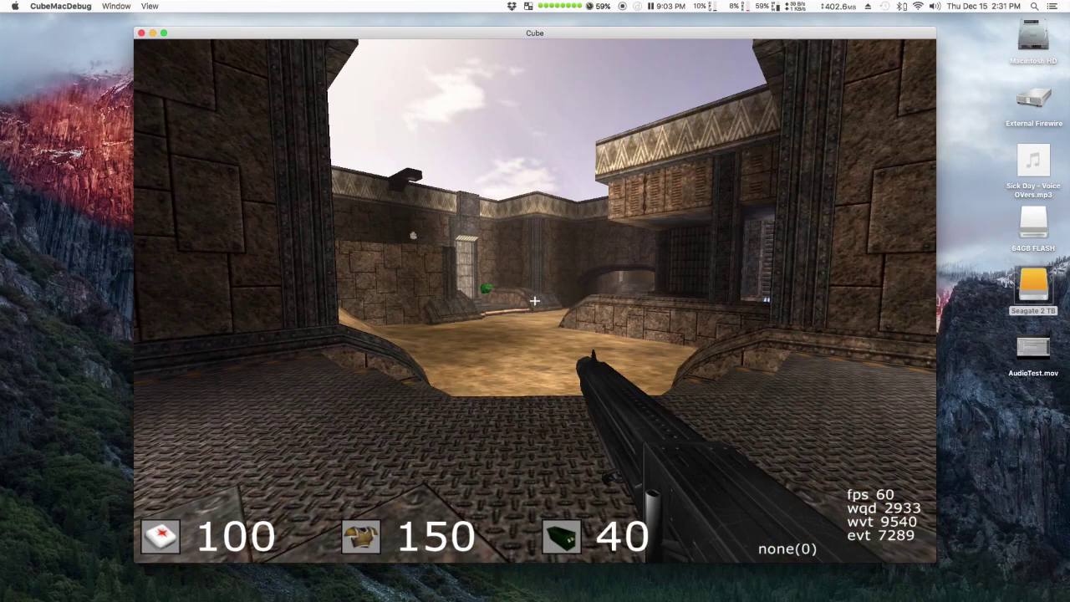
# Step: Fire a rocket, then fire the machine gun until its ammo reads 37
pyautogui.click(535, 301)
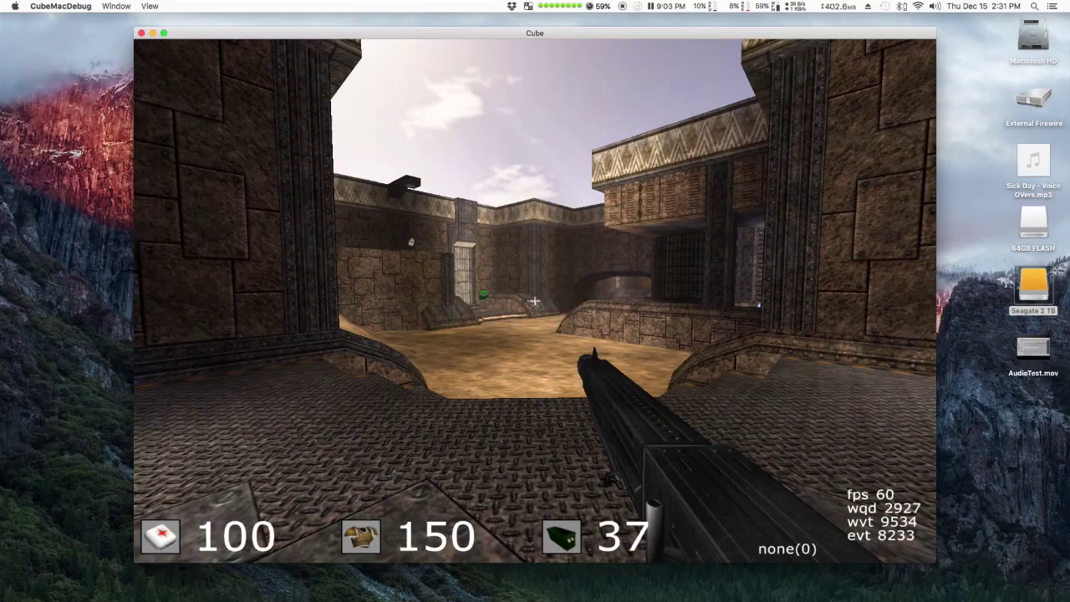
pyautogui.click(535, 301)
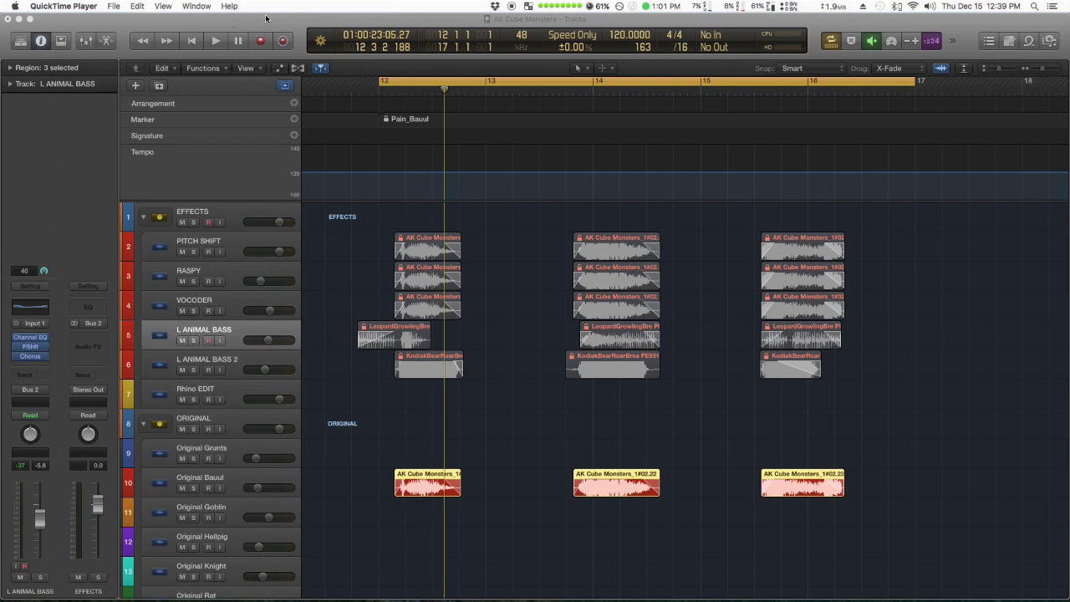
# Step: Play the layered monster sounds, then loop the PITCH SHIFT regions out to bar 17
pyautogui.click(266, 18)
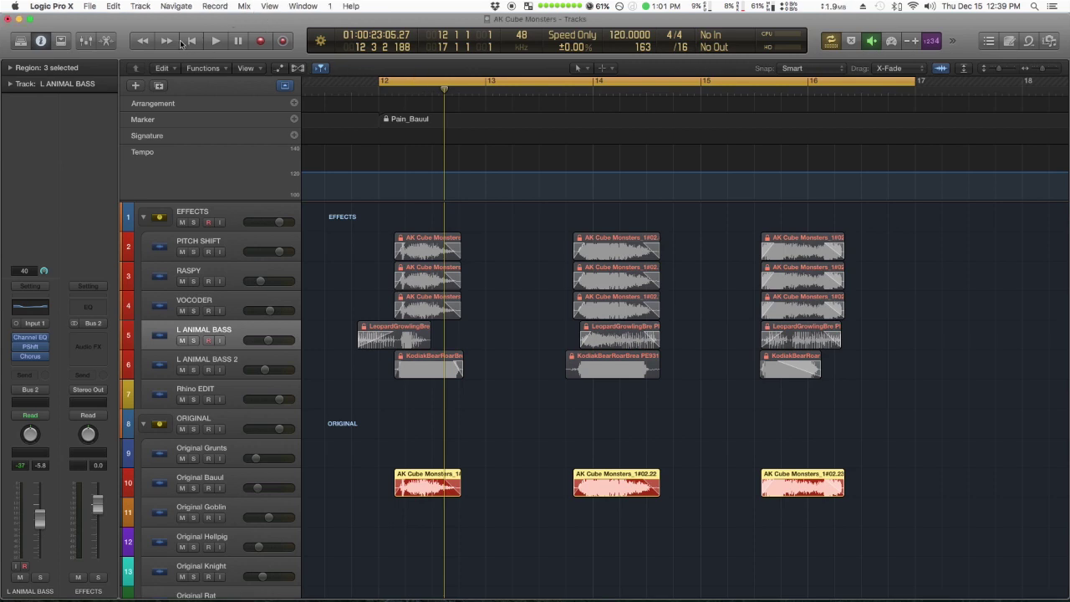
pyautogui.click(215, 40)
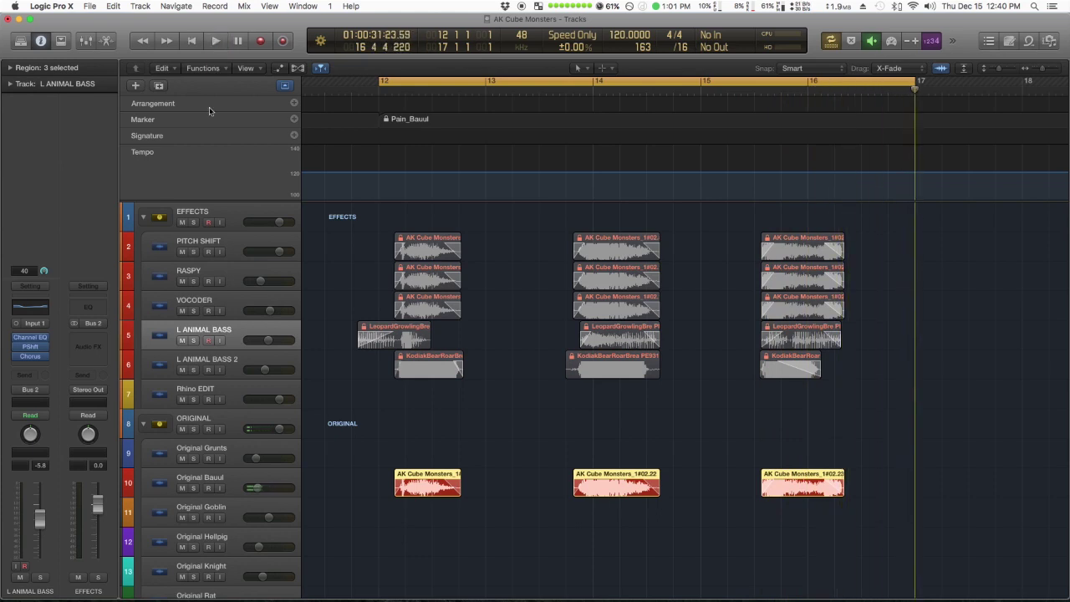
pyautogui.click(234, 244)
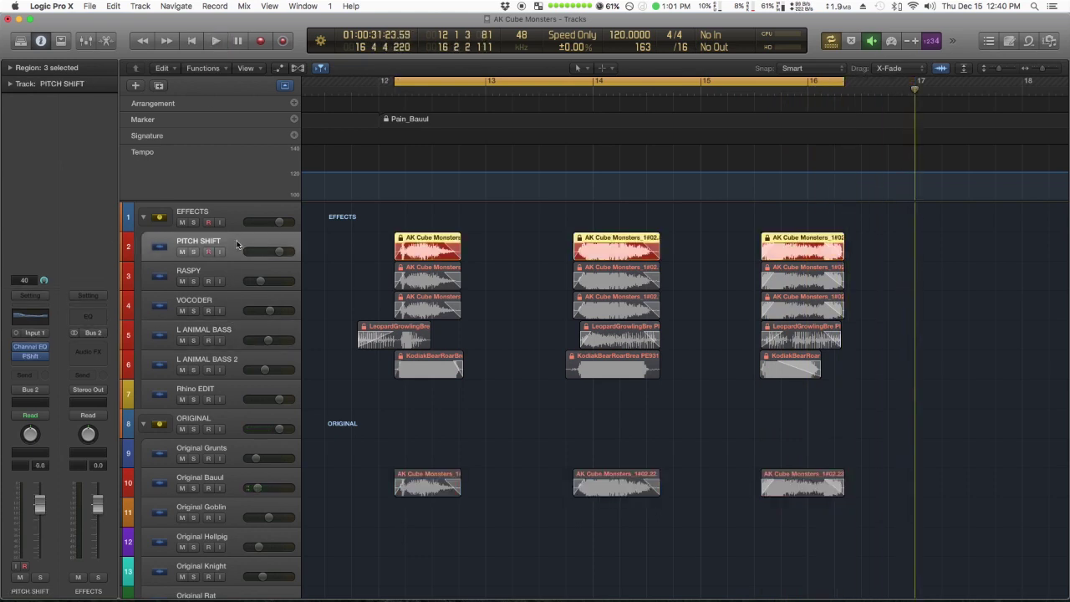
pyautogui.moveTo(844, 83); pyautogui.dragTo(915, 82)
pyautogui.press('space')
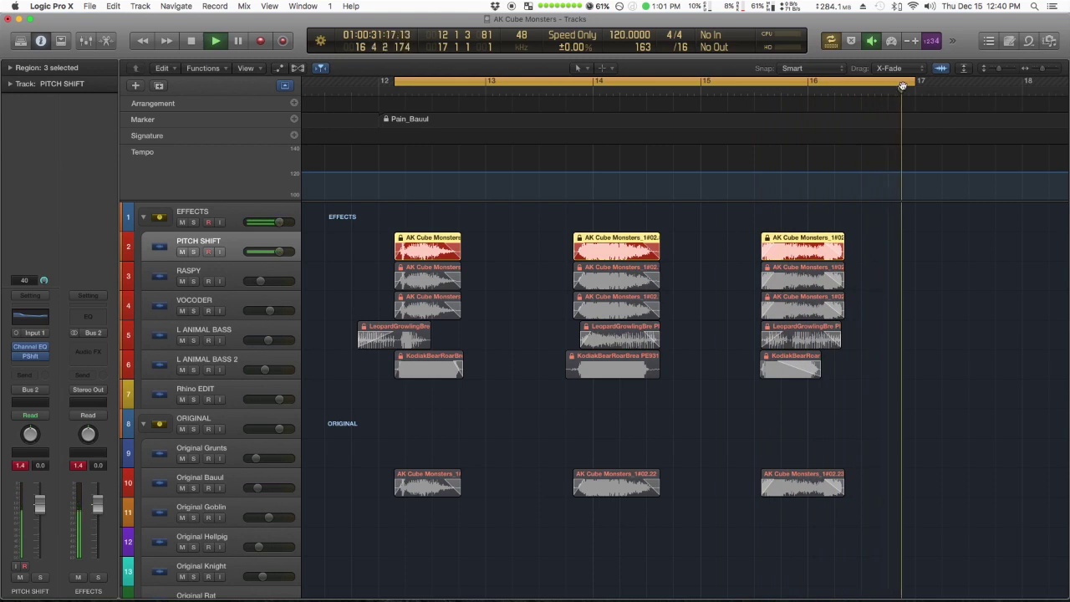
# Step: Select the three RASPY regions, extend the cycle to bar 17, and play them
pyautogui.click(421, 284)
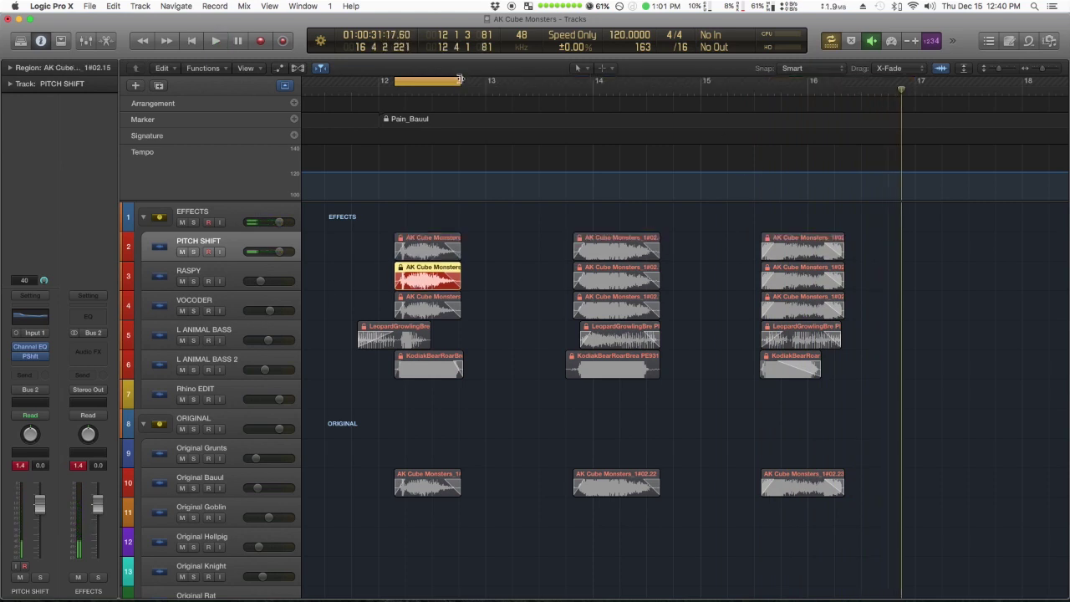
pyautogui.moveTo(460, 79); pyautogui.dragTo(919, 84)
pyautogui.keyDown('shift'); pyautogui.click(639, 281); pyautogui.keyUp('shift')
pyautogui.keyDown('shift'); pyautogui.click(794, 284); pyautogui.keyUp('shift')
pyautogui.press('space')
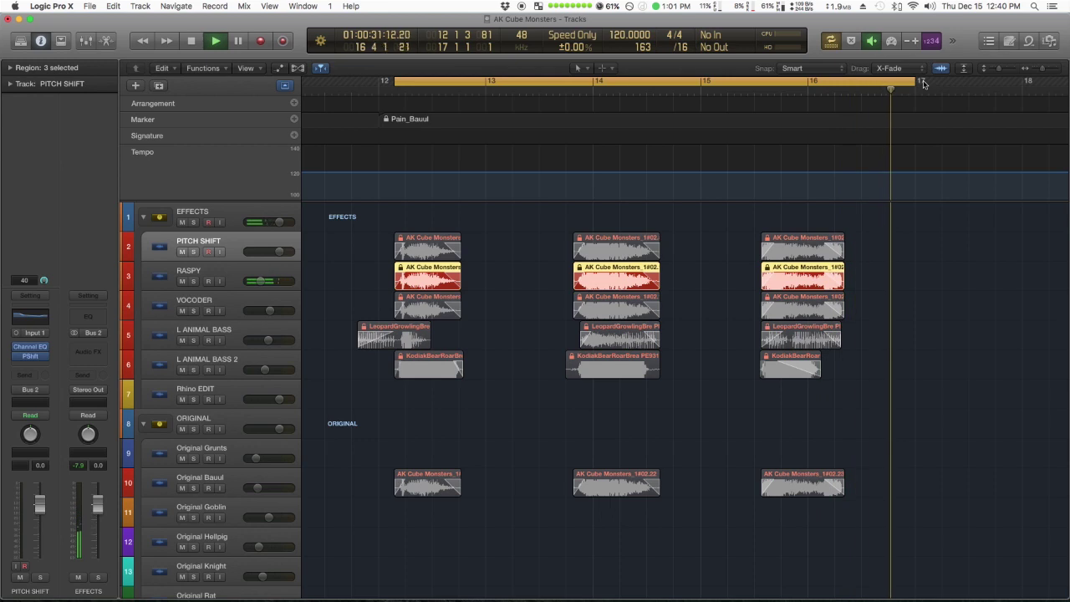
pyautogui.press('space')
# Step: Select the three VOCODER regions, extend the cycle to bar 17, and play them looped
pyautogui.moveTo(383, 227); pyautogui.dragTo(969, 543)
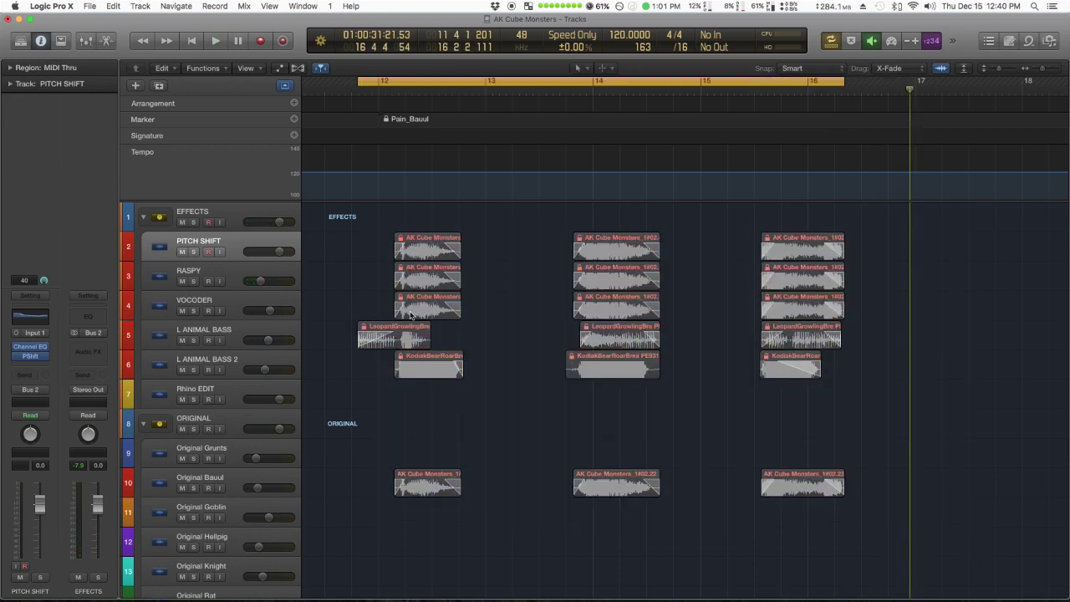
pyautogui.click(455, 314)
pyautogui.keyDown('shift'); pyautogui.click(770, 309); pyautogui.keyUp('shift')
pyautogui.keyDown('shift'); pyautogui.click(639, 308); pyautogui.keyUp('shift')
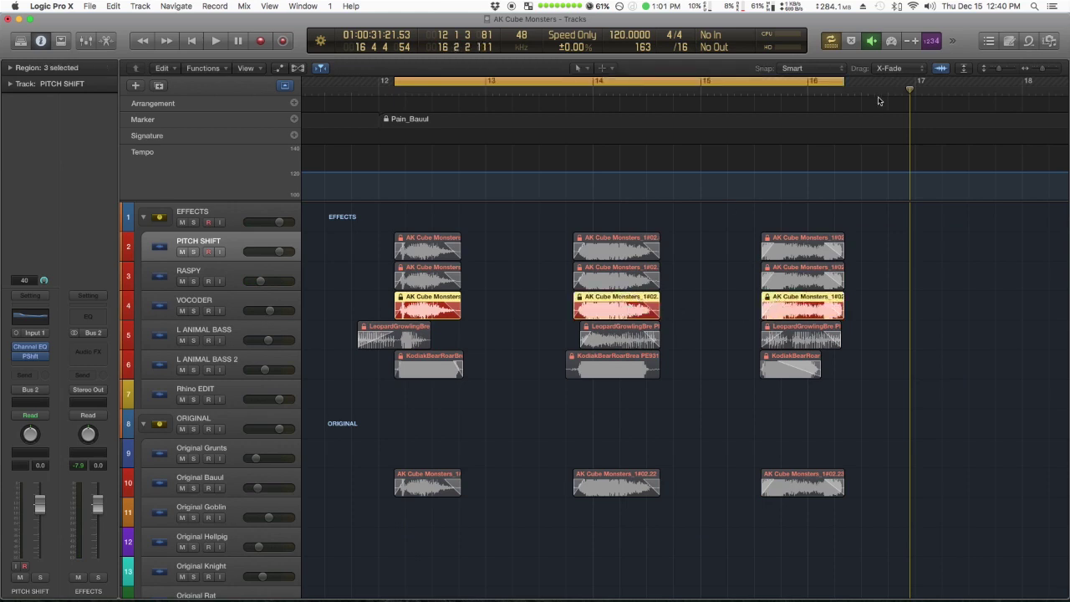
pyautogui.moveTo(844, 78); pyautogui.dragTo(913, 81)
pyautogui.press('space')
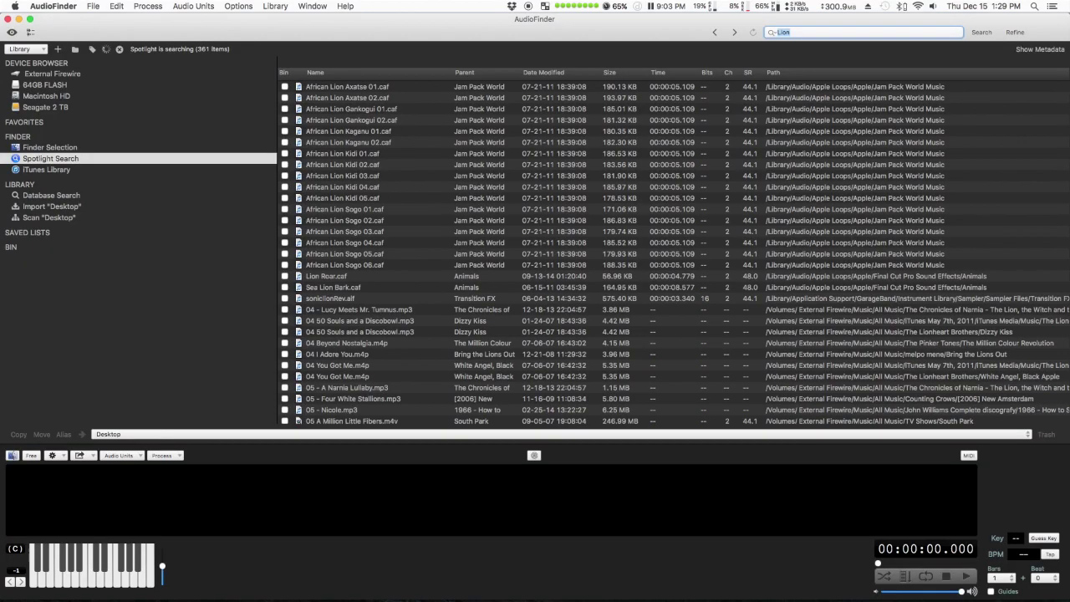
# Step: Preview Lion Growls, Lion Roars and a pitched-down Kodiak bear roar, then loop Leopard to bar 17
pyautogui.scroll(-5, 429, 286)
pyautogui.scroll(-5, 429, 286)
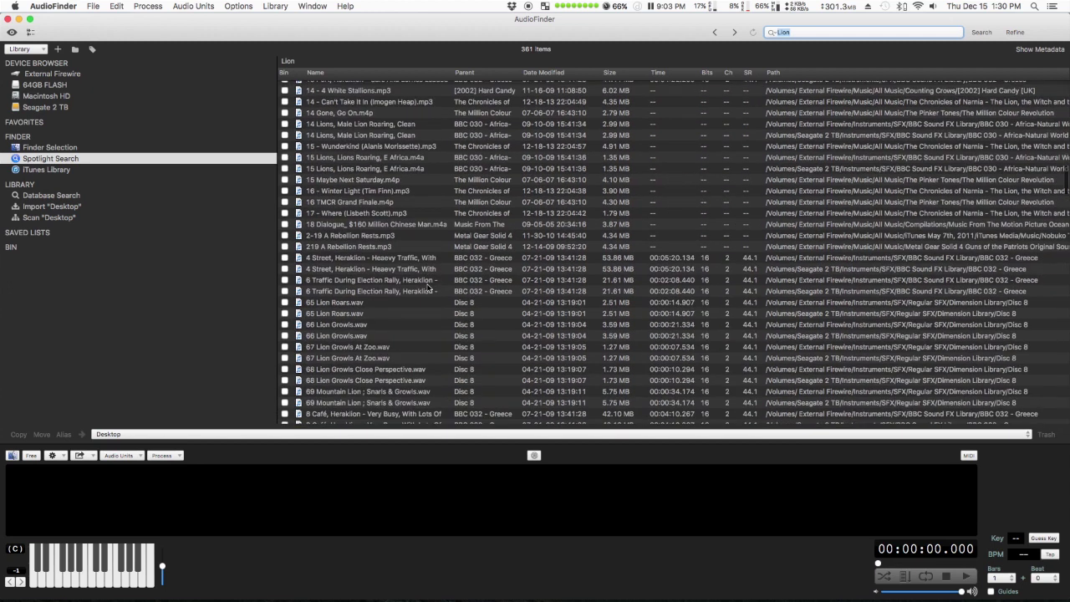
pyautogui.click(346, 222)
pyautogui.click(346, 202)
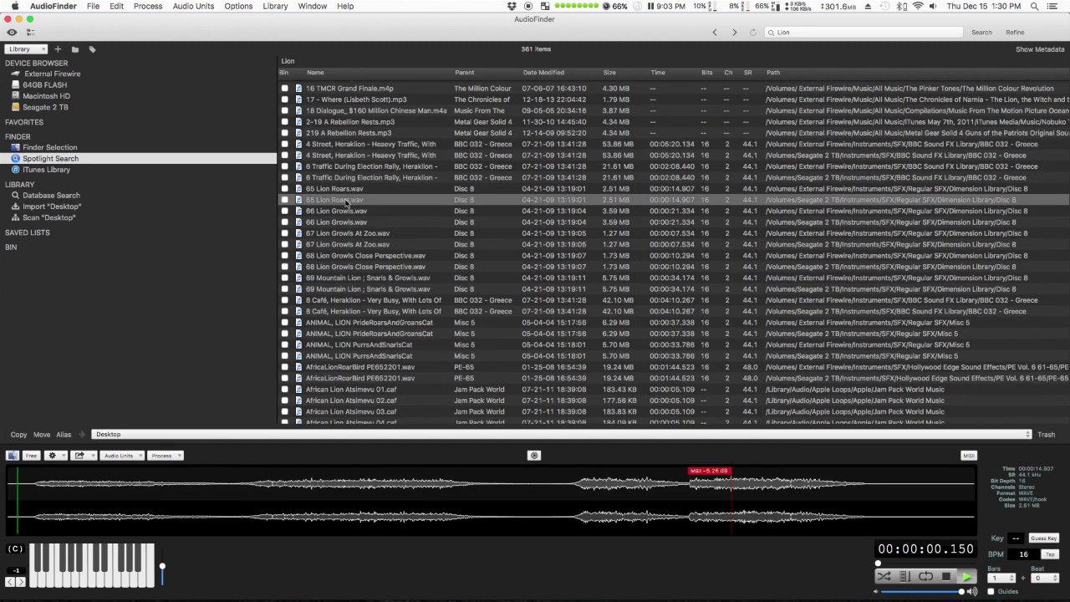
pyautogui.click(347, 190)
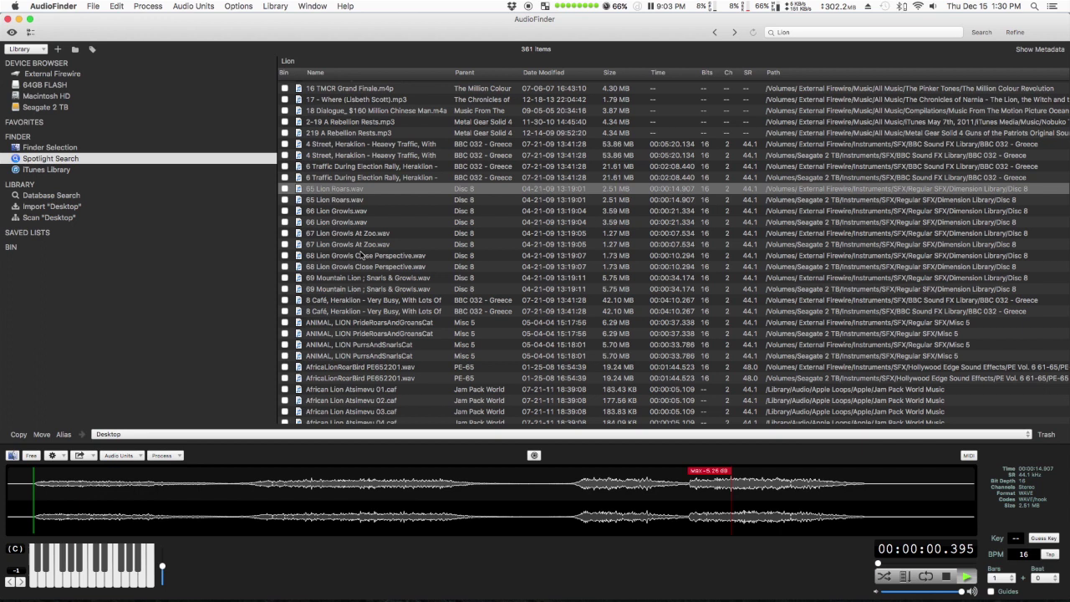
pyautogui.click(368, 320)
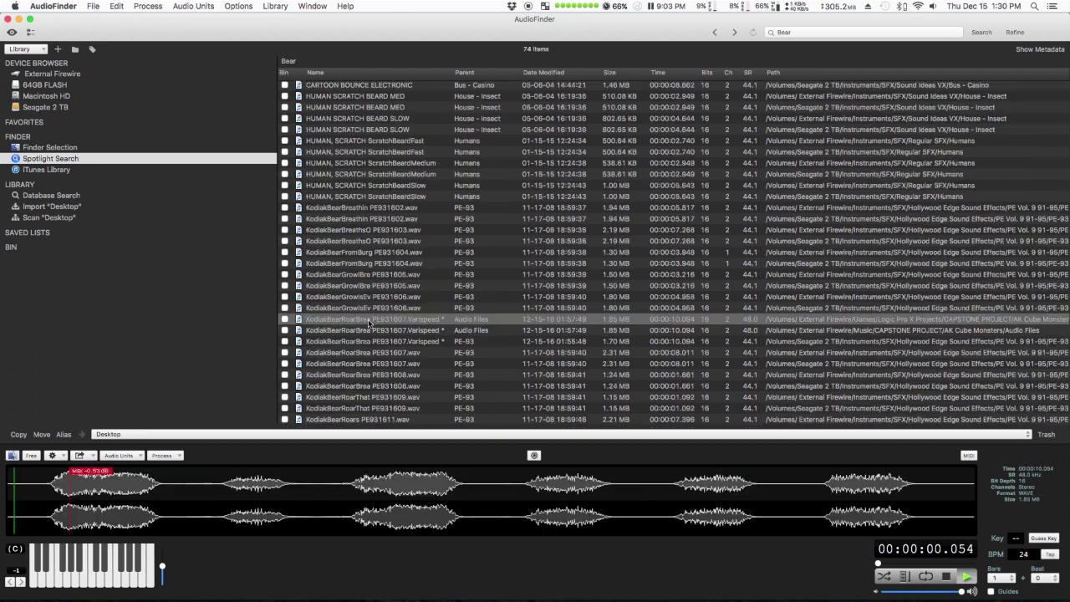
pyautogui.click(79, 580)
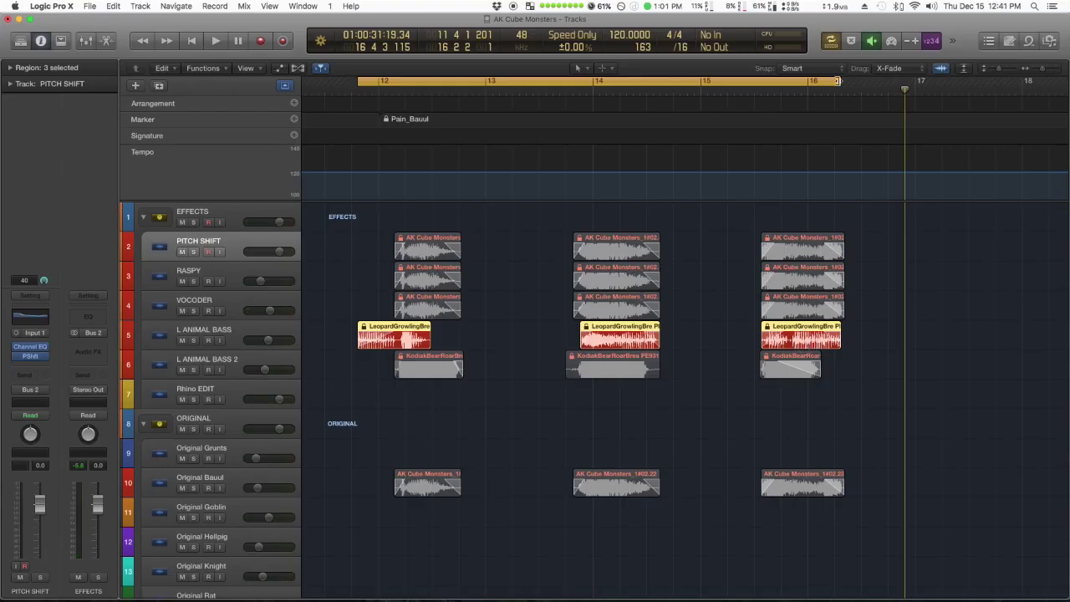
pyautogui.moveTo(839, 81); pyautogui.dragTo(921, 86)
pyautogui.press('space')
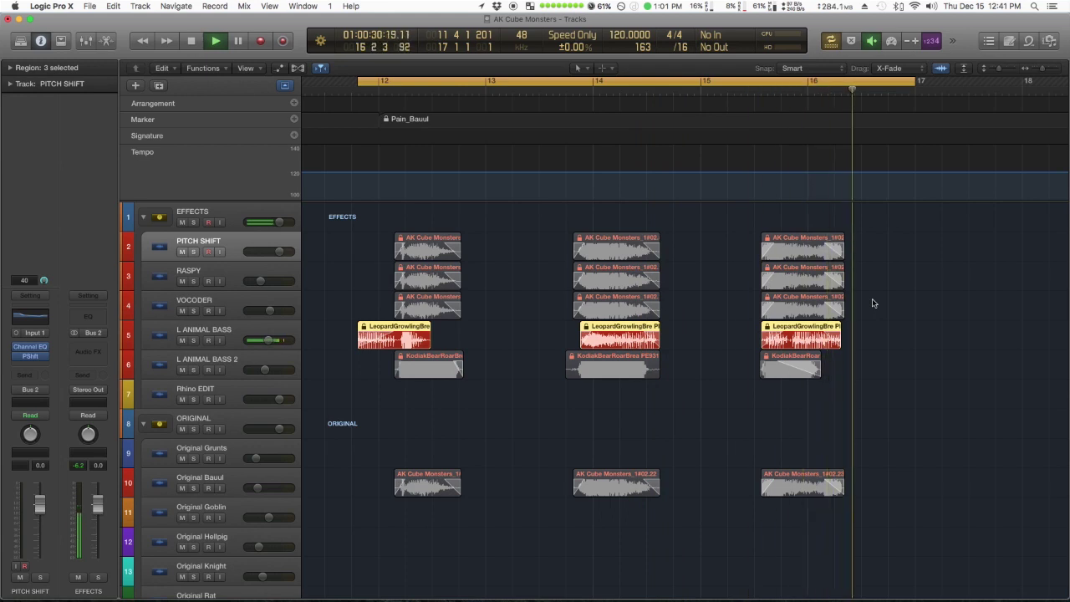
# Step: Select the three Kodiak bear regions, extend the cycle to bar 17, and play them looped
pyautogui.press('space')
pyautogui.click(436, 375)
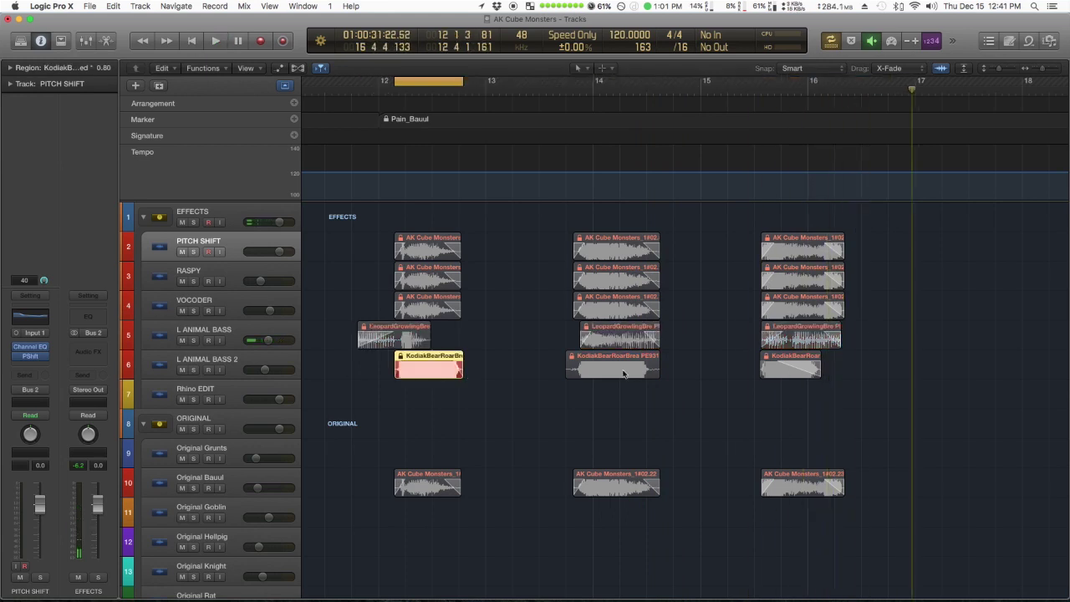
pyautogui.keyDown('shift'); pyautogui.click(626, 371); pyautogui.keyUp('shift')
pyautogui.keyDown('shift'); pyautogui.click(793, 368); pyautogui.keyUp('shift')
pyautogui.moveTo(821, 81); pyautogui.dragTo(915, 83)
pyautogui.press('space')
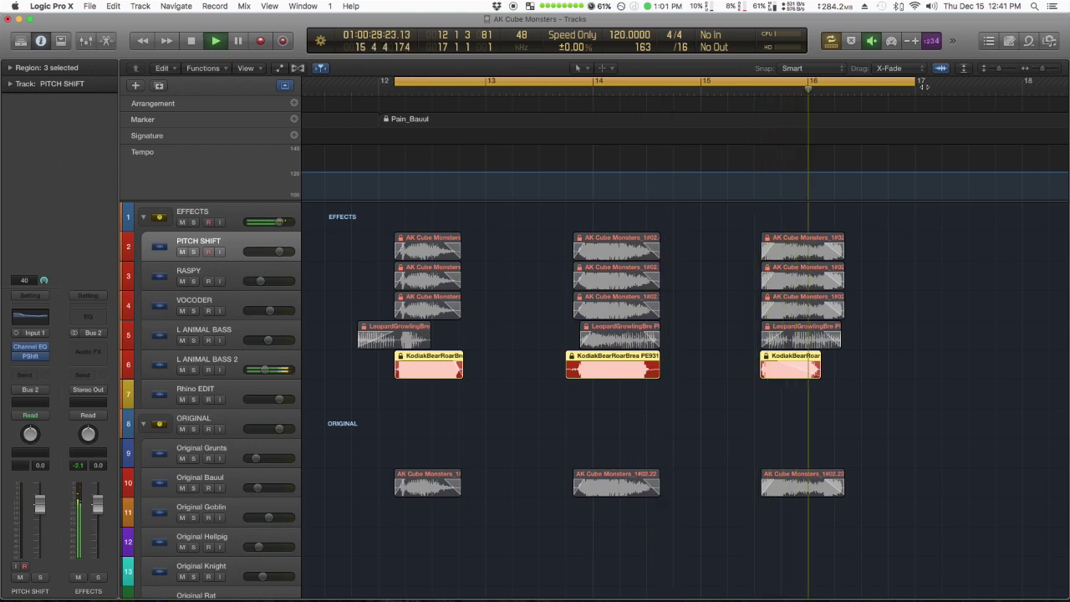
# Step: Play the Original Bauul region alone, then the six-region bar-12 stack, and select all 18 regions
pyautogui.press('space')
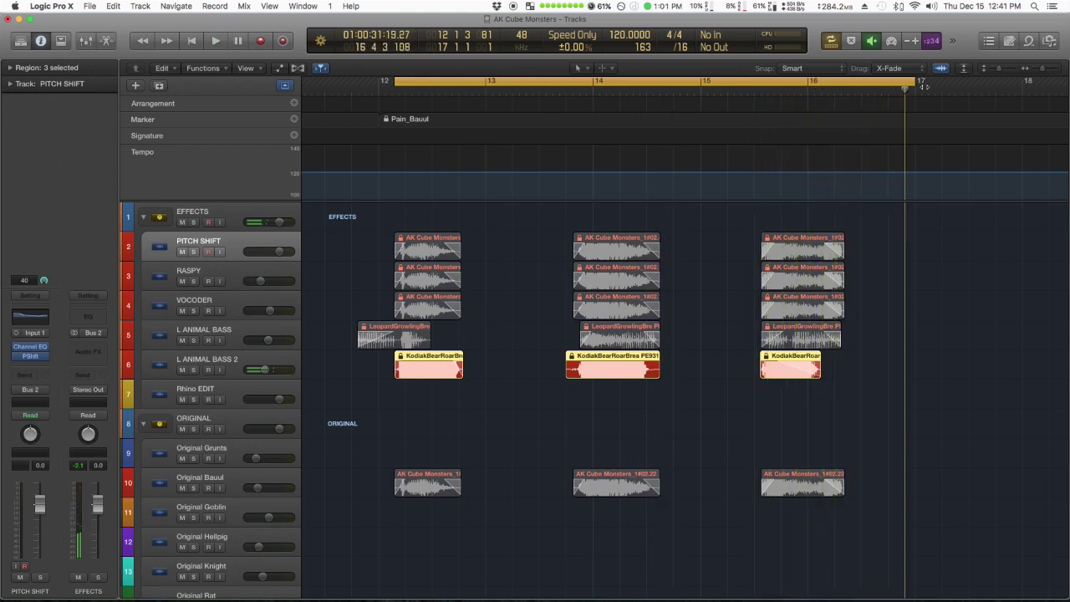
pyautogui.click(422, 485)
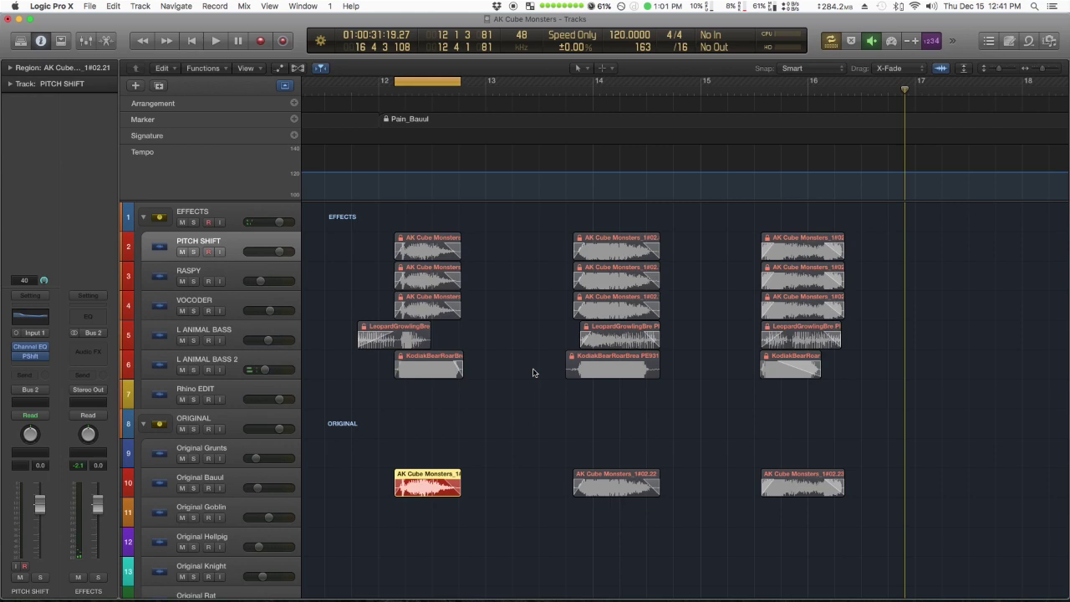
pyautogui.press('space')
pyautogui.press('space')
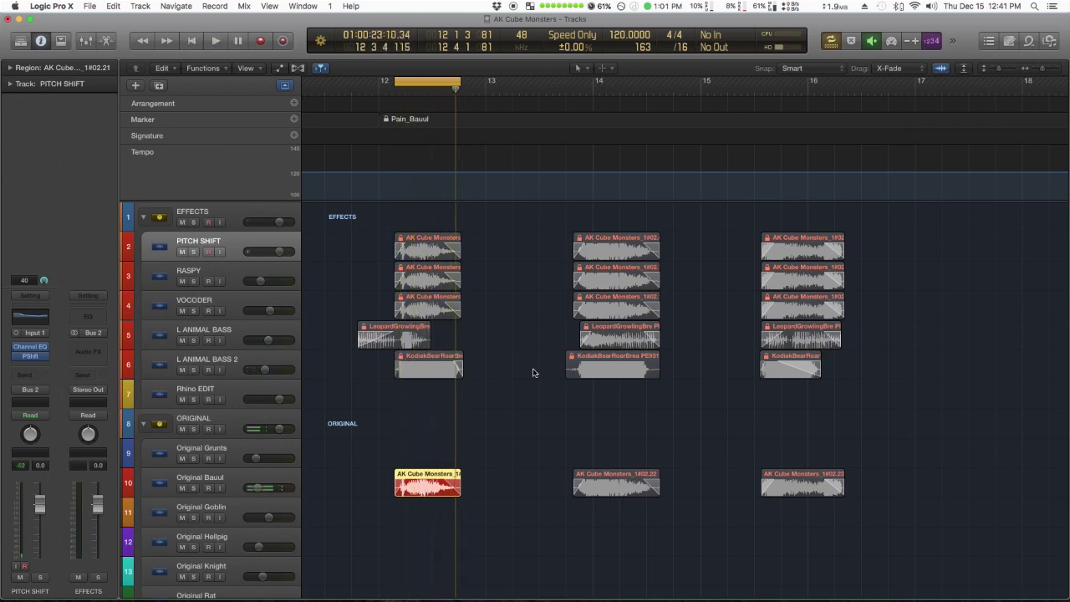
pyautogui.moveTo(513, 216); pyautogui.dragTo(356, 572)
pyautogui.press('space')
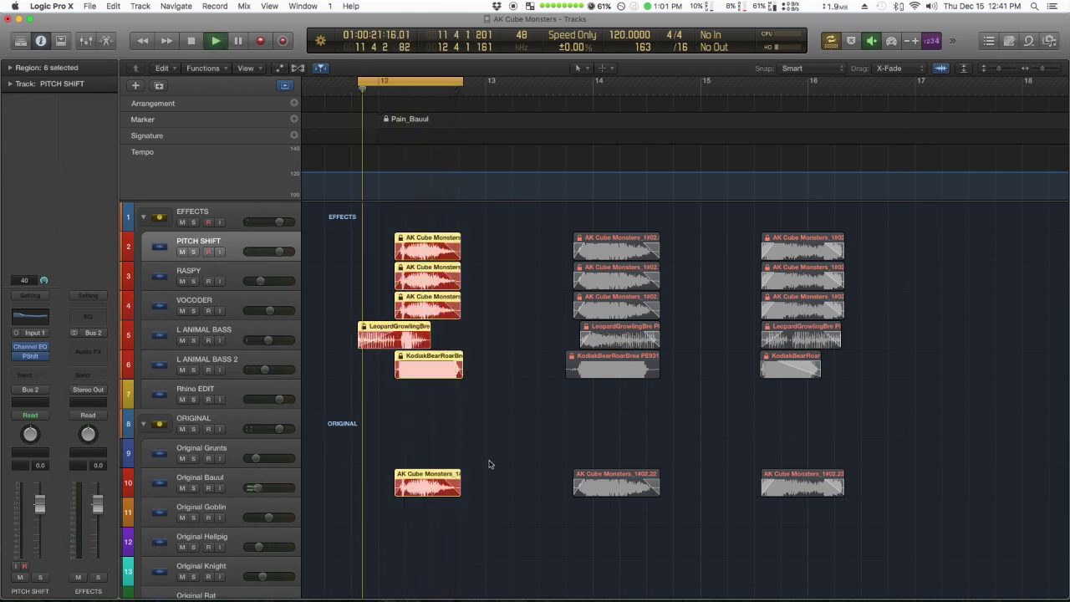
pyautogui.press('space')
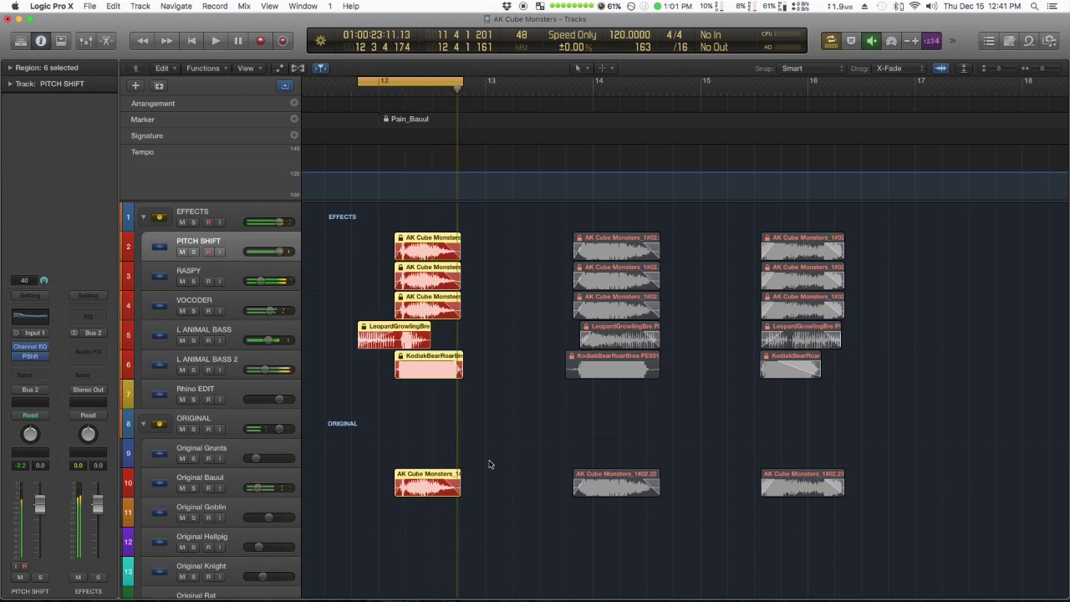
pyautogui.moveTo(368, 210); pyautogui.dragTo(986, 544)
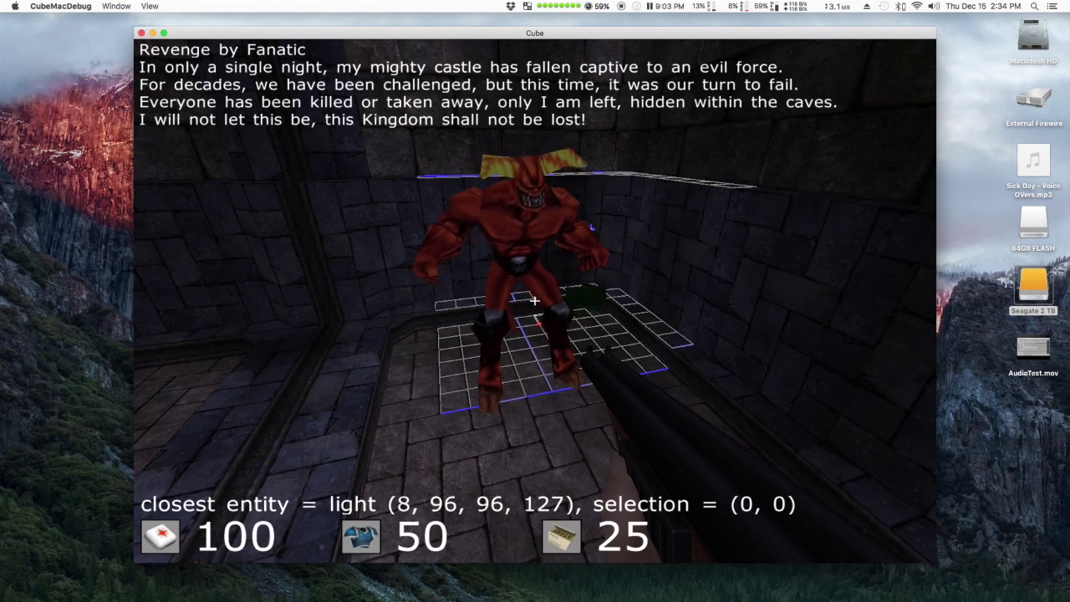
# Step: Walk up to the monster, through the blue teleporter, and under the arch into the courtyard
pyautogui.press('w')
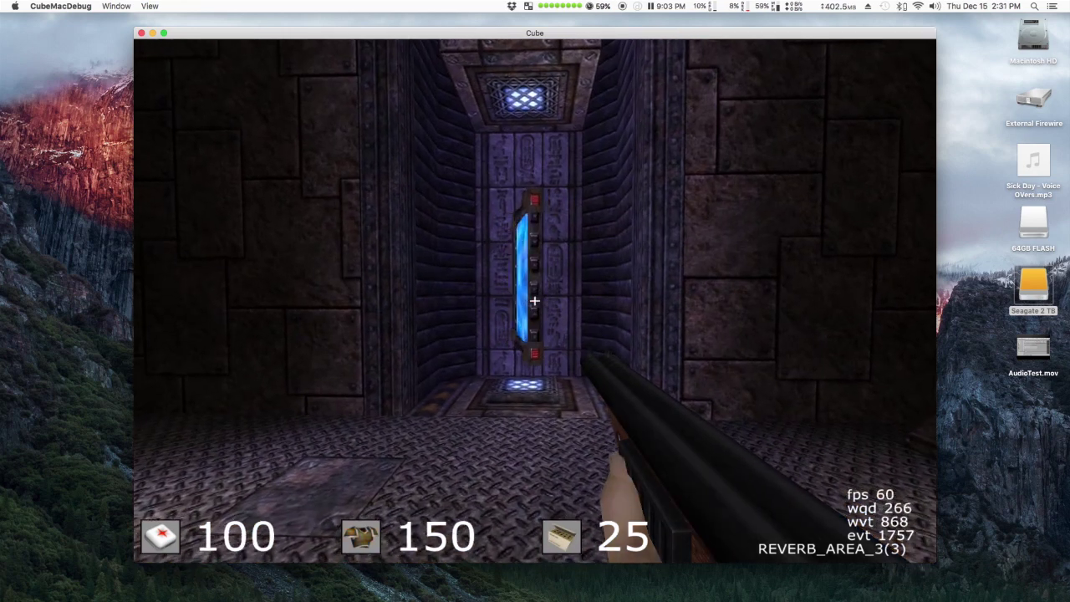
pyautogui.press('w')
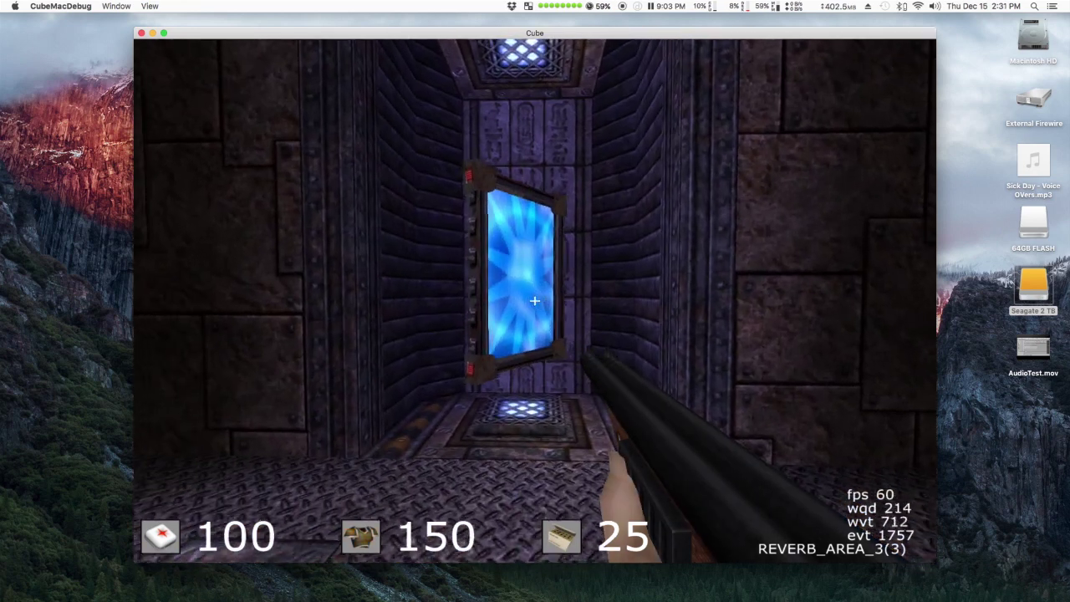
pyautogui.press('w')
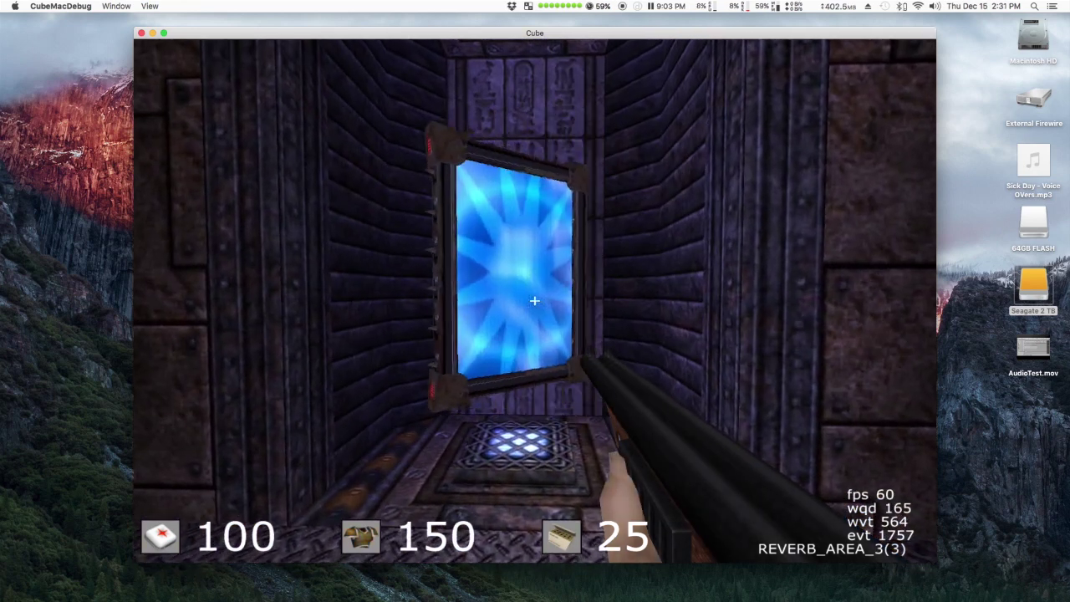
pyautogui.press('w')
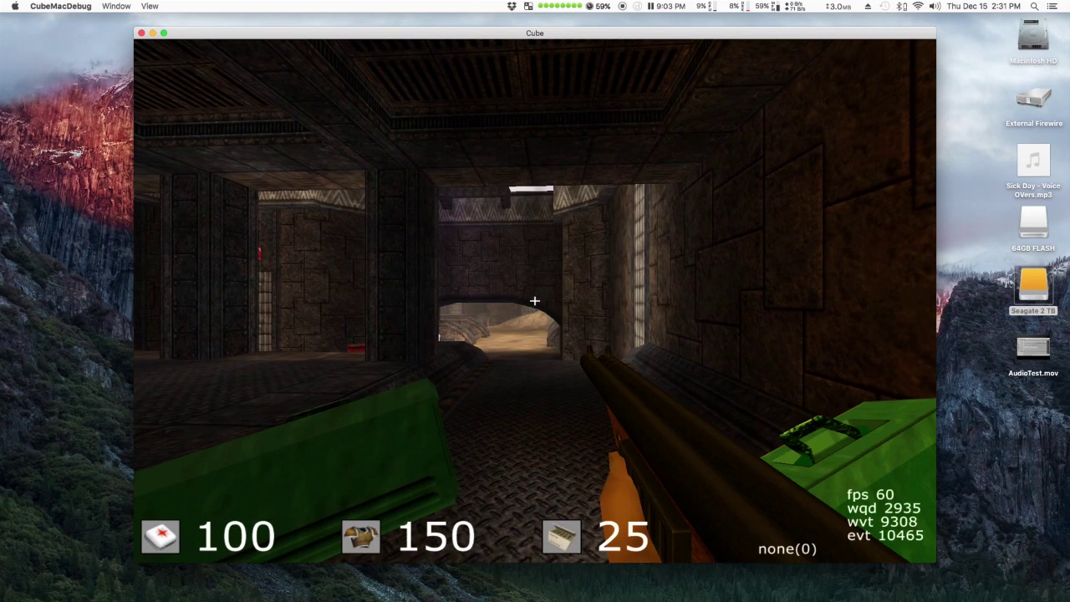
pyautogui.press('w')
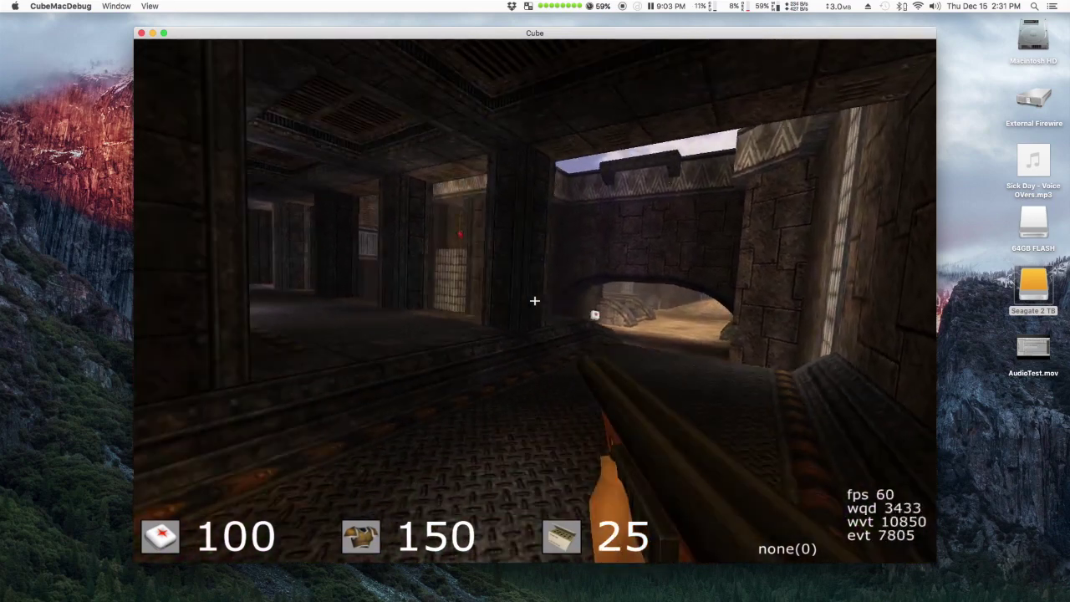
pyautogui.press('w')
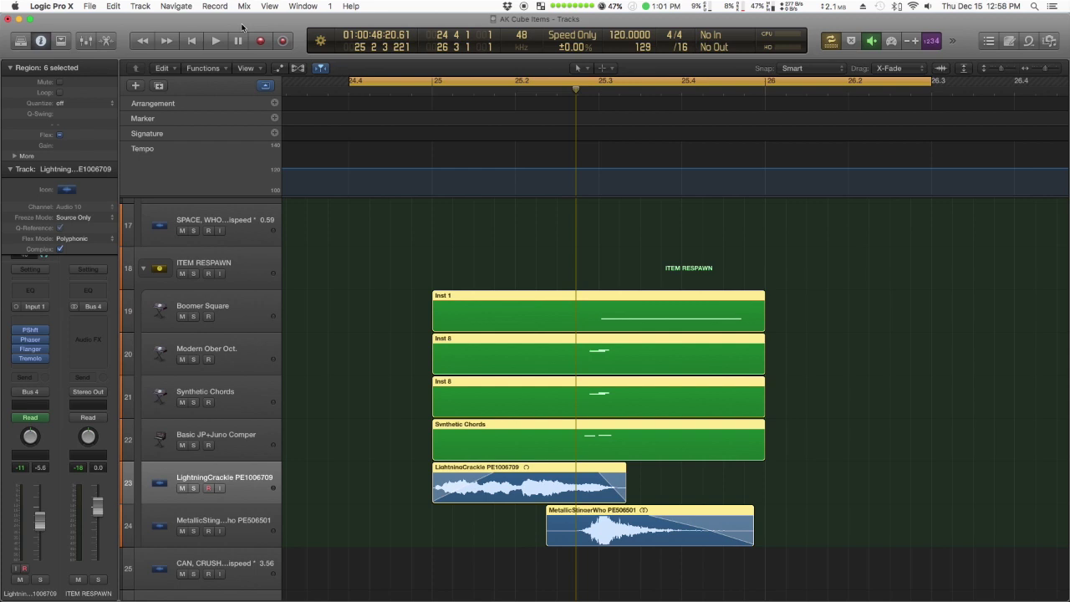
# Step: Audition the item respawn layers and the layered vacuum teleporter sounds from bar 37
pyautogui.press('space')
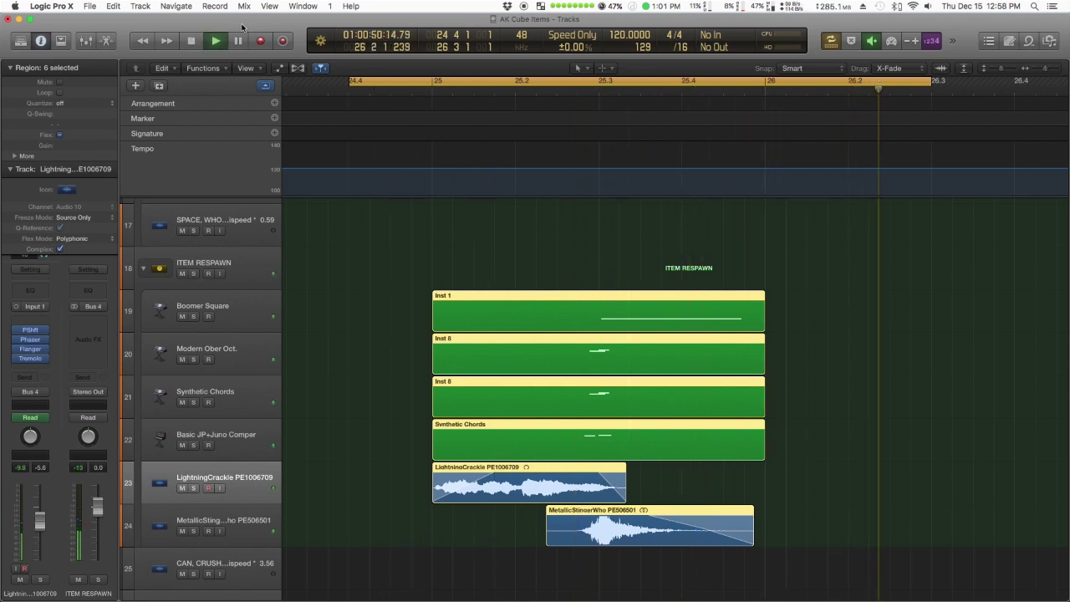
pyautogui.press('space')
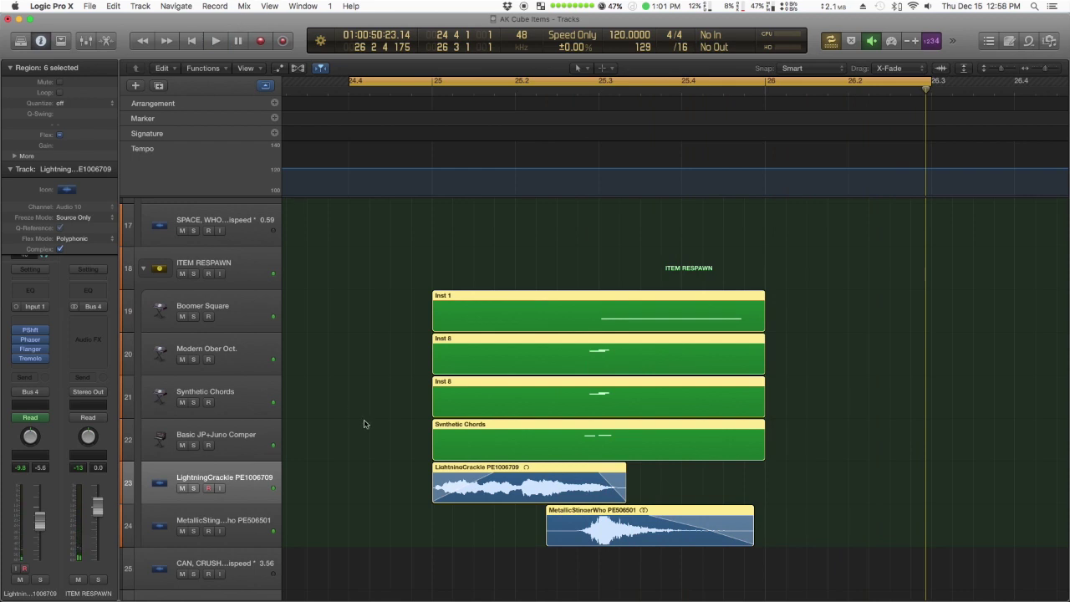
pyautogui.click(246, 311)
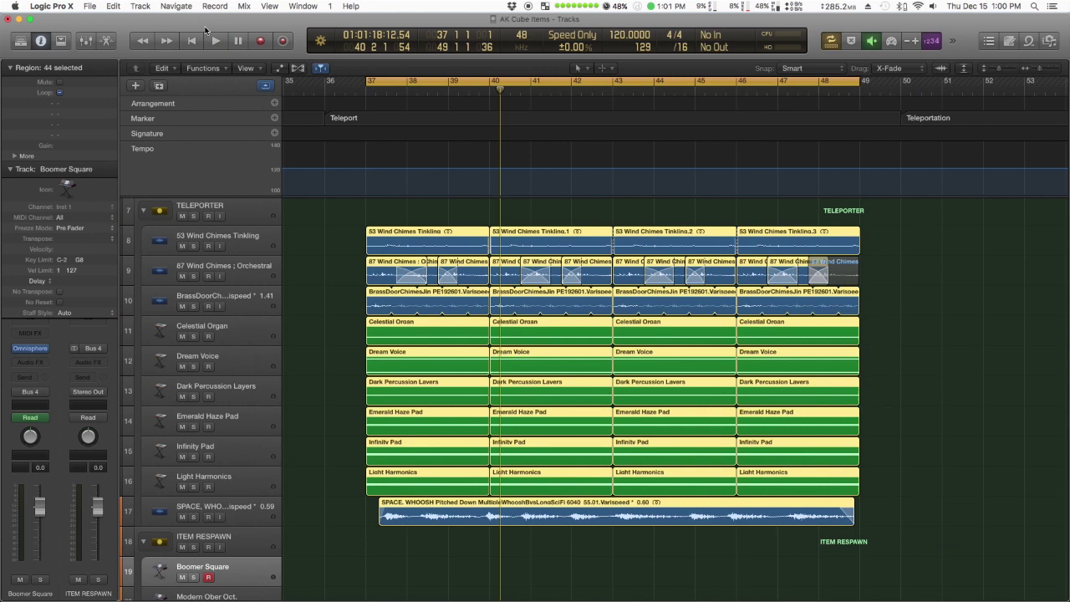
pyautogui.hotkey('shift', 'space')
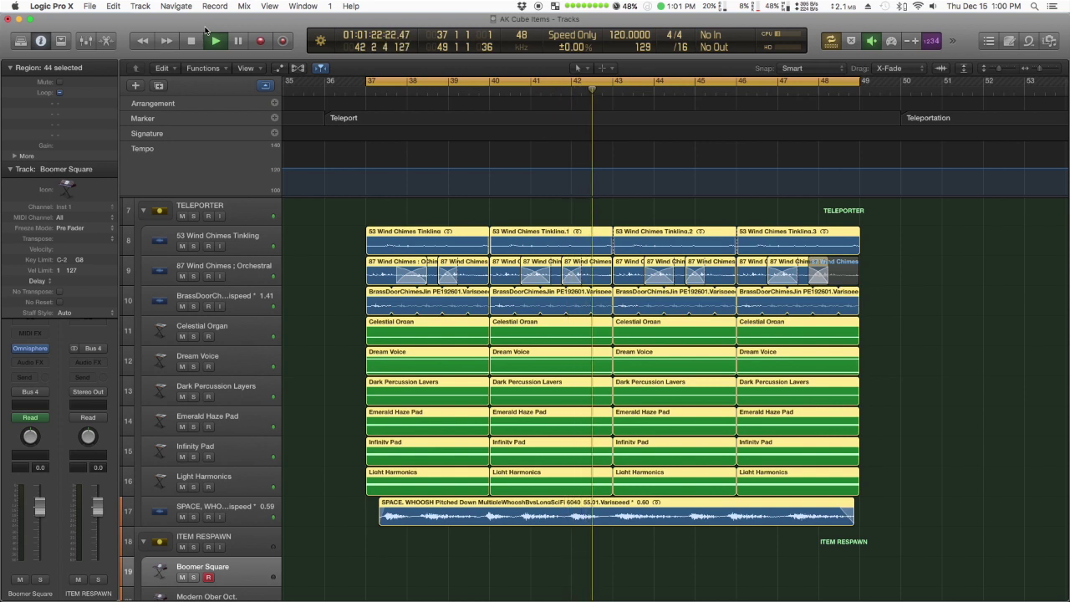
pyautogui.press('space')
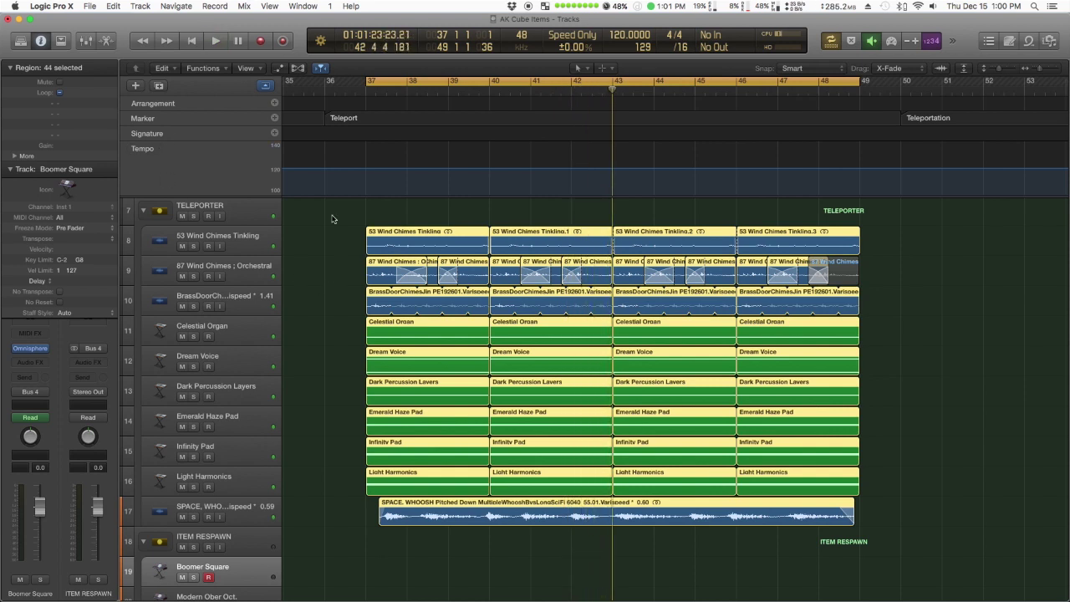
pyautogui.moveTo(331, 219); pyautogui.dragTo(489, 251)
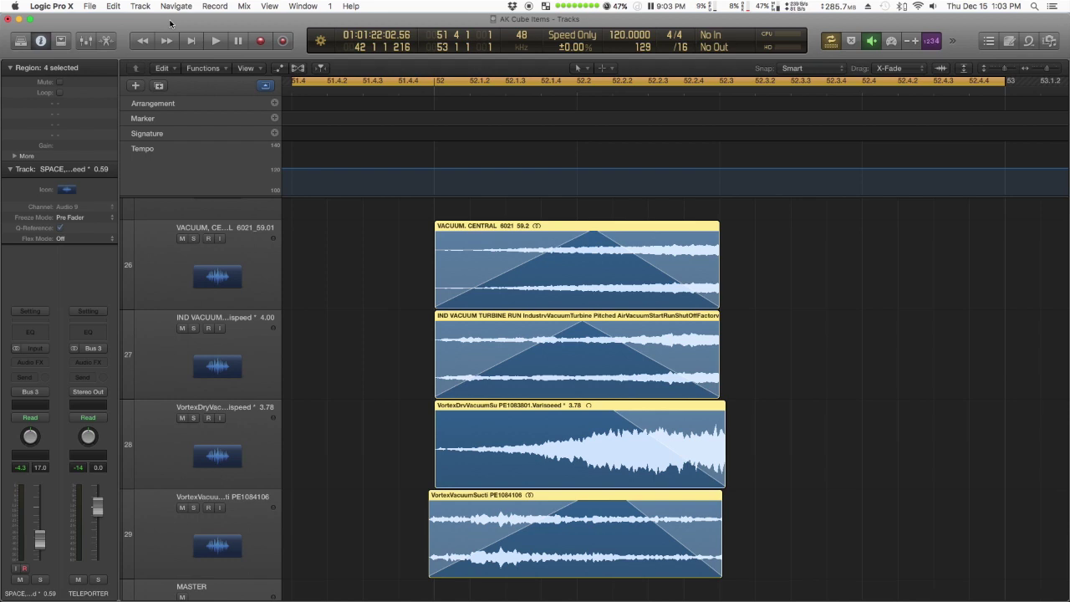
pyautogui.press('space')
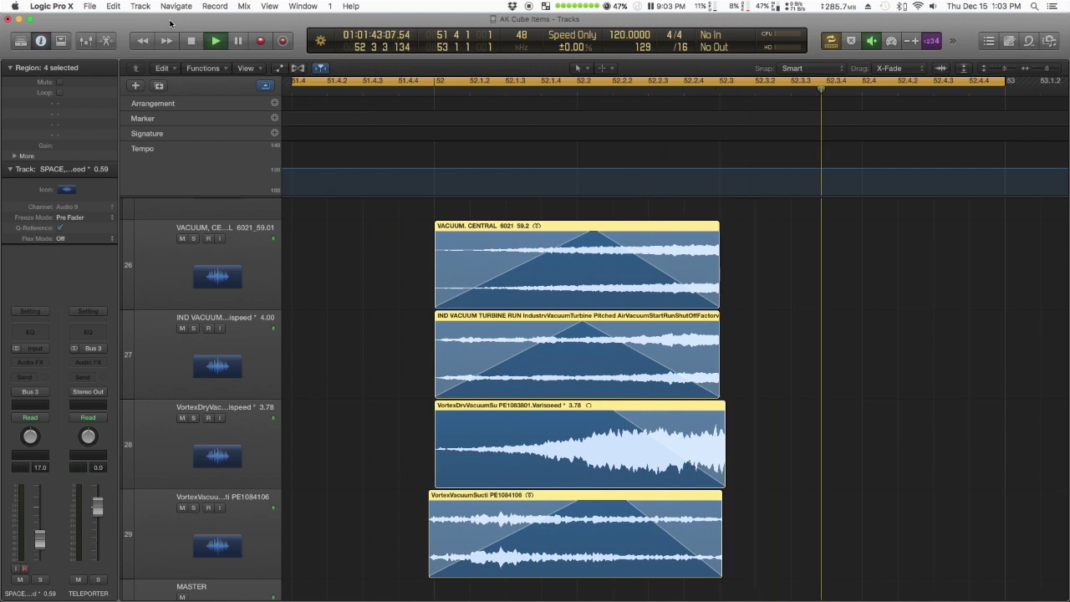
pyautogui.press('space')
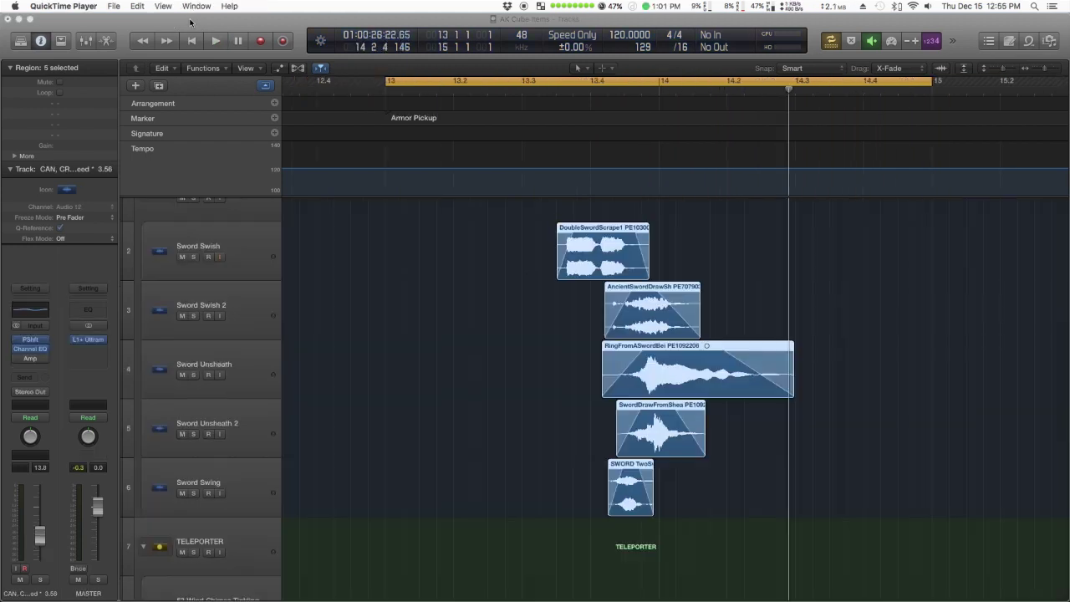
# Step: Play back the stacked sword swish, unsheath and swing layers
pyautogui.click(190, 20)
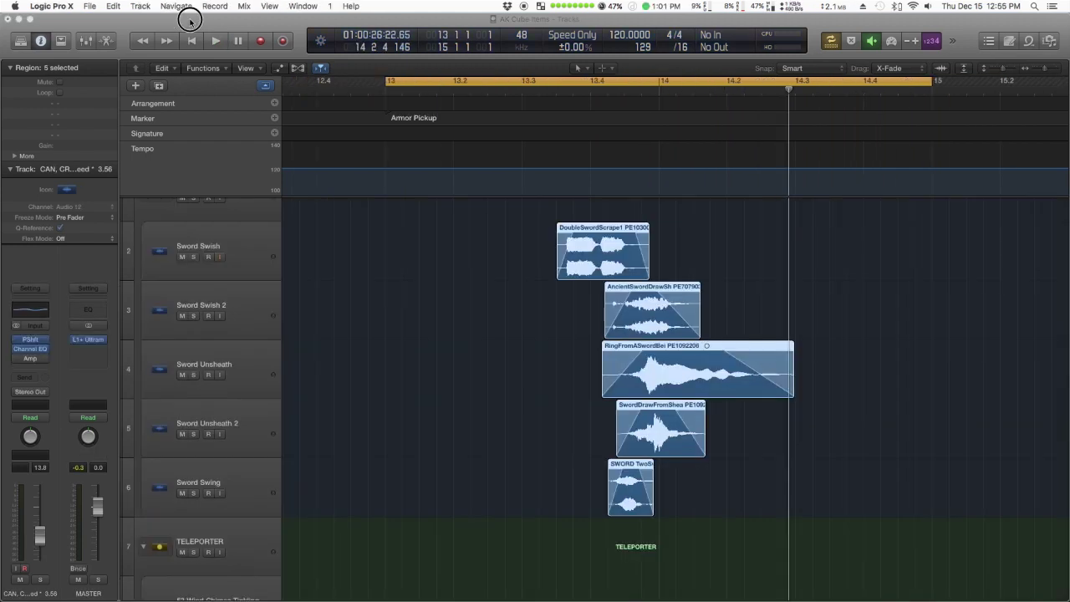
pyautogui.click(211, 43)
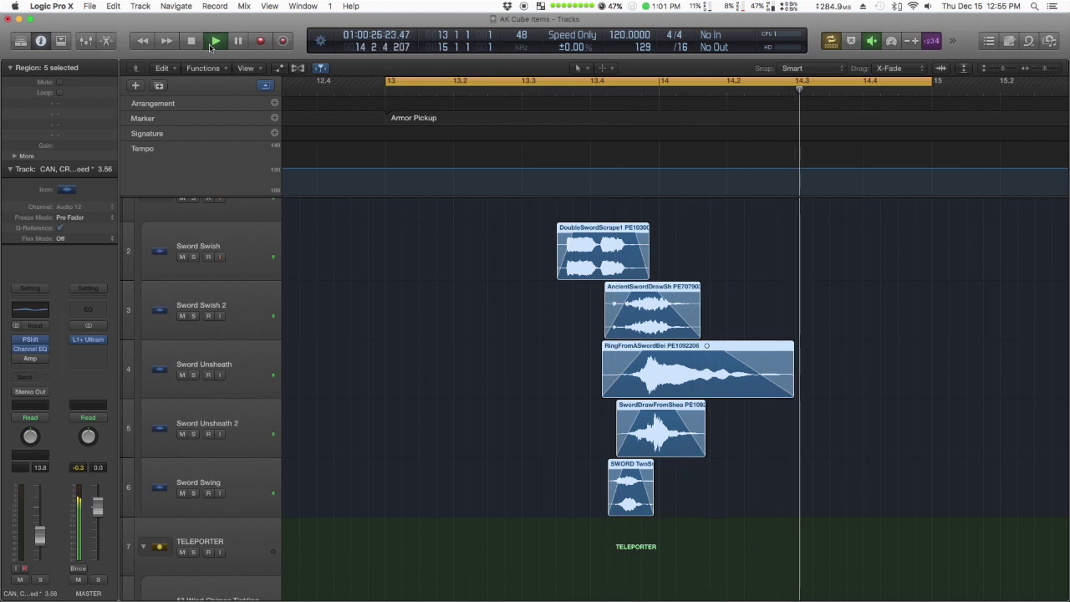
pyautogui.press('space')
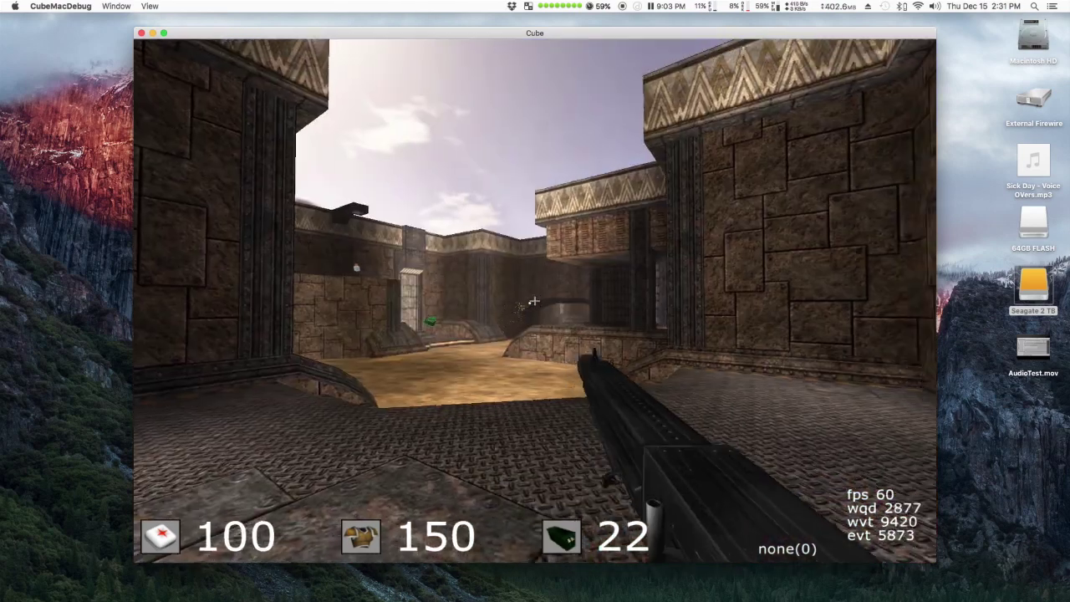
# Step: Fire the chaingun while sweeping across the arena wall, then fire the shotgun
pyautogui.moveTo(533, 301); pyautogui.dragTo(533, 301)
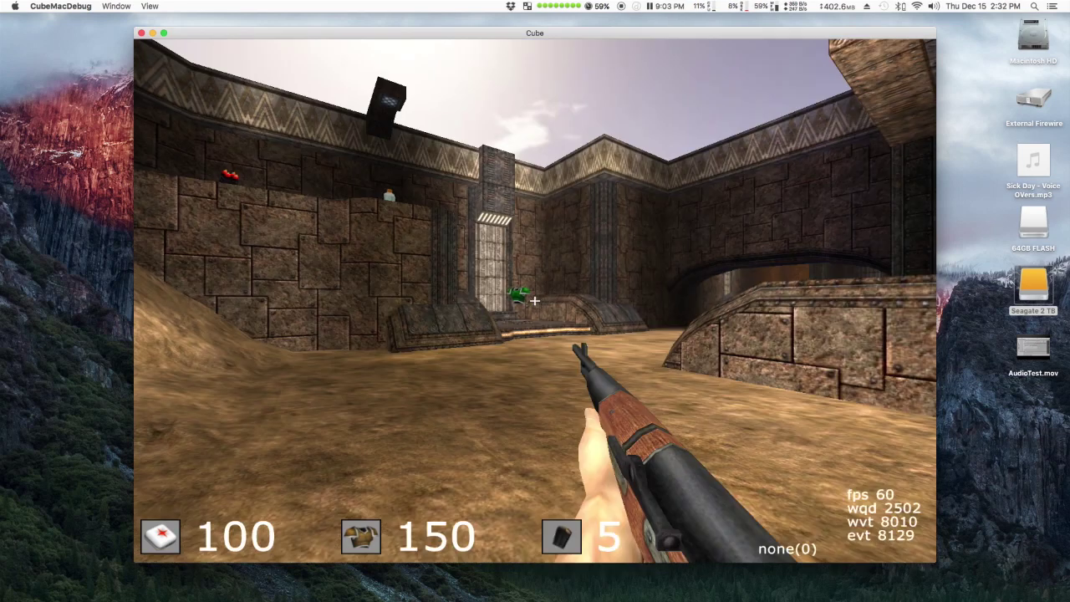
pyautogui.click(534, 301)
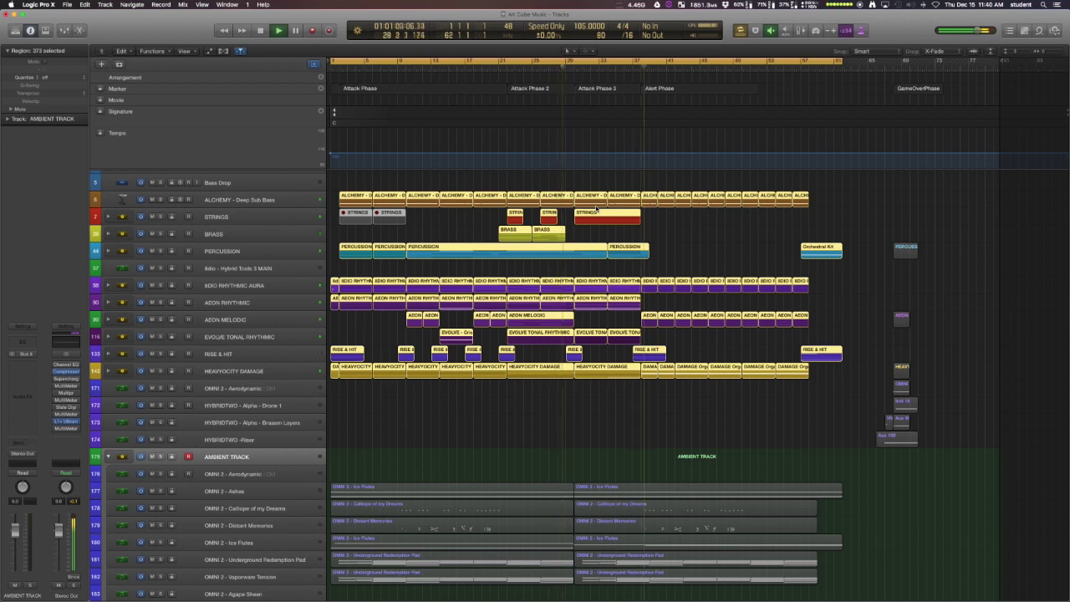
# Step: Jump the AK Cube Music playback to the Alert Phase marker
pyautogui.press('4')
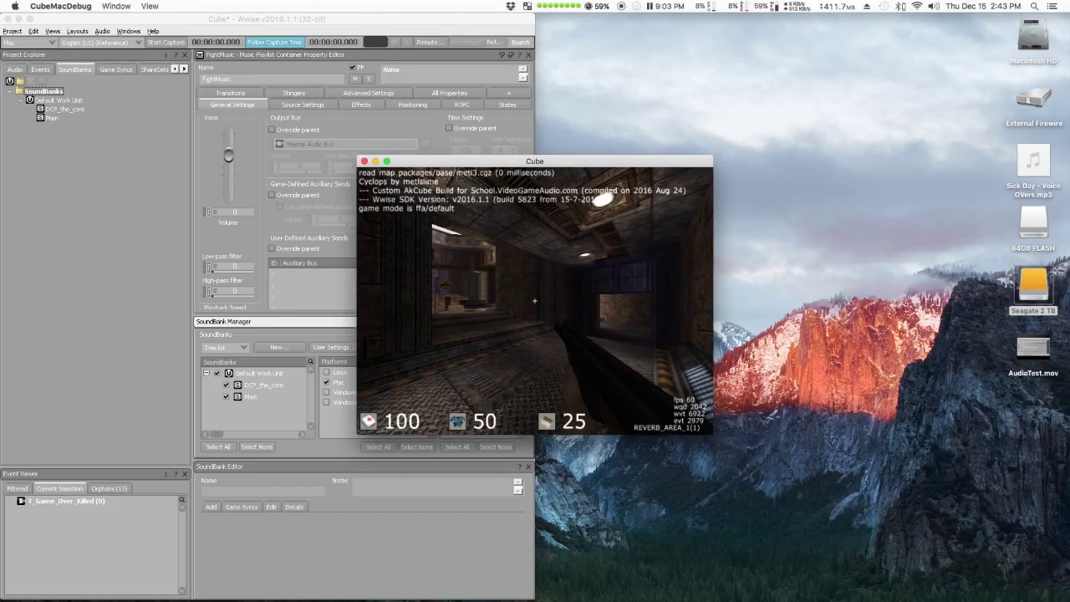
# Step: Connect Wwise remotely to the localhost Cube game and switch to the Profiler layout
pyautogui.click(244, 174)
pyautogui.moveTo(494, 169); pyautogui.dragTo(738, 189)
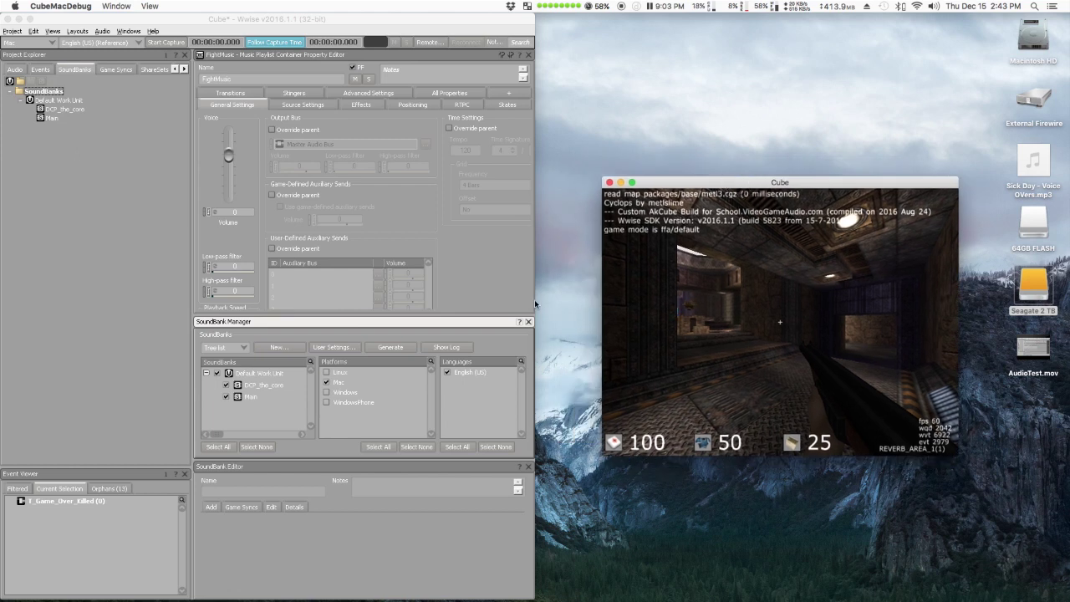
pyautogui.click(345, 82)
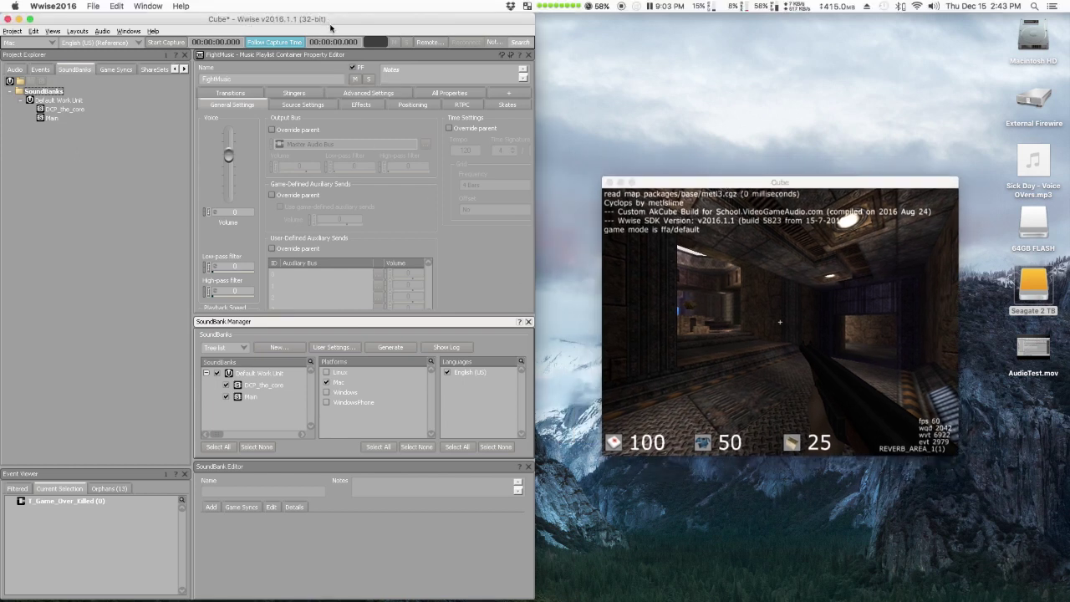
pyautogui.click(427, 42)
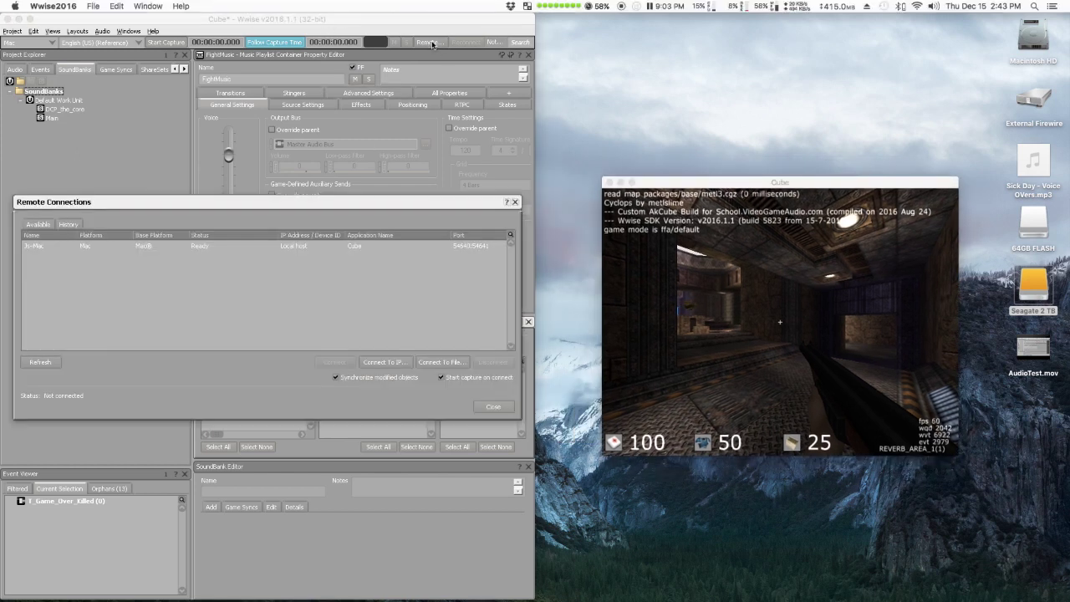
pyautogui.click(318, 245)
pyautogui.click(334, 362)
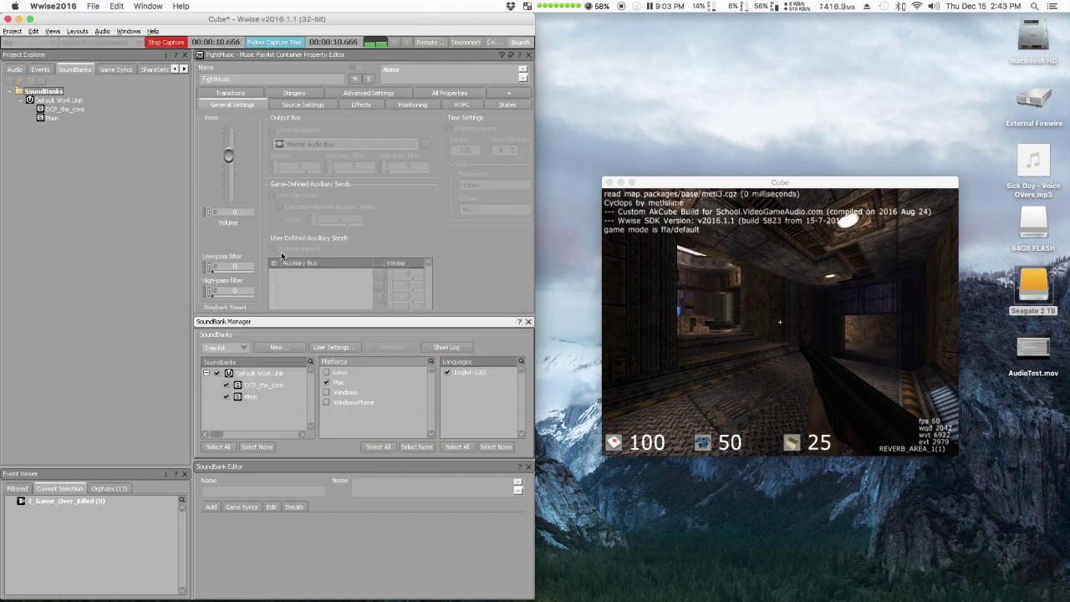
pyautogui.click(77, 31)
pyautogui.click(84, 51)
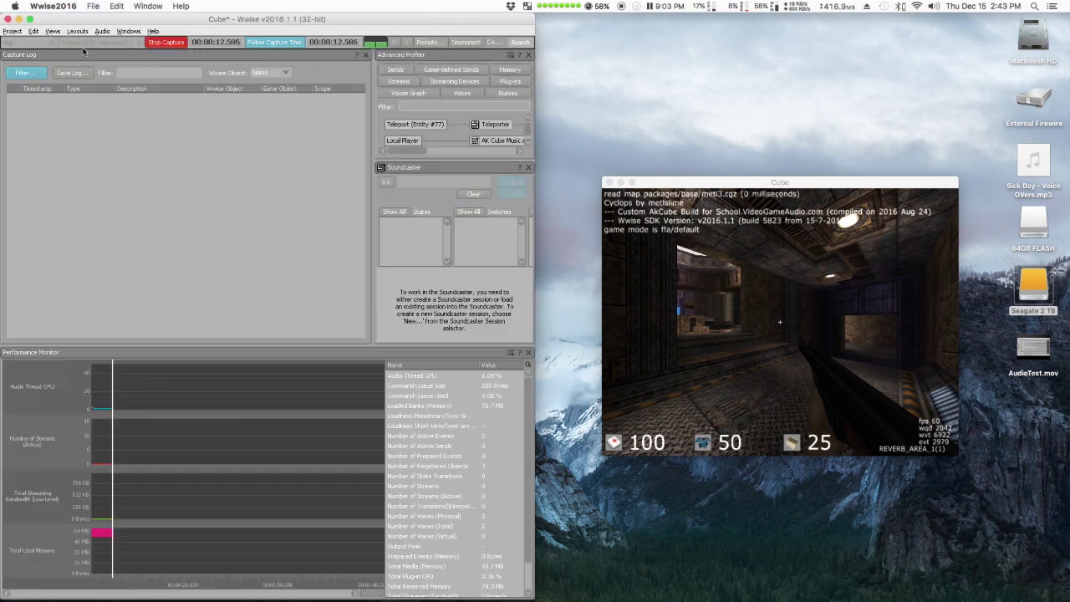
# Step: Walk the corridor, jump to grab the armour and step through the blue teleporter
pyautogui.click(781, 182)
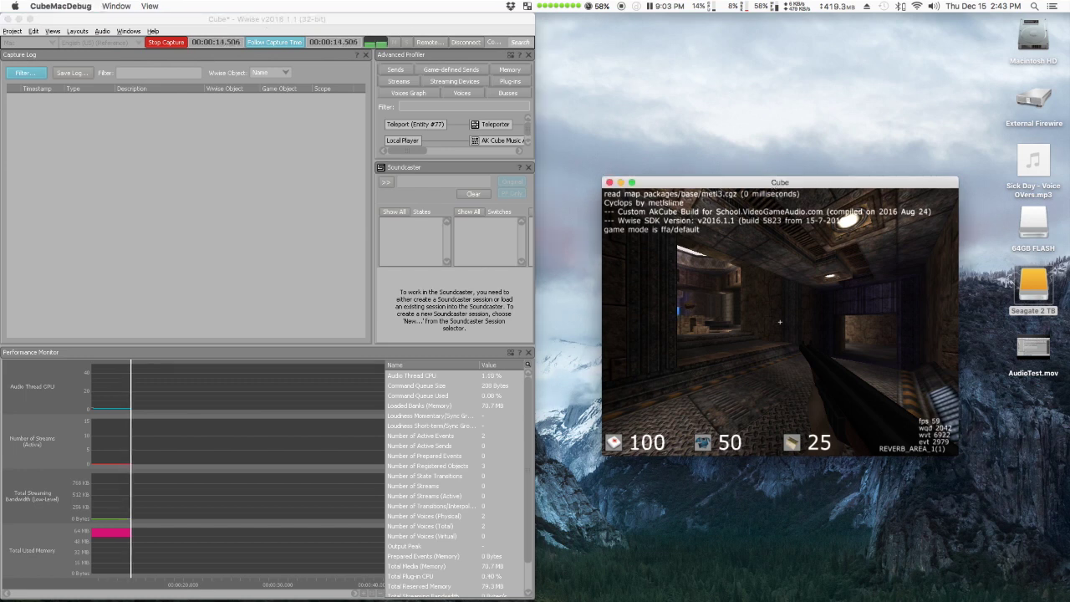
pyautogui.press('w')
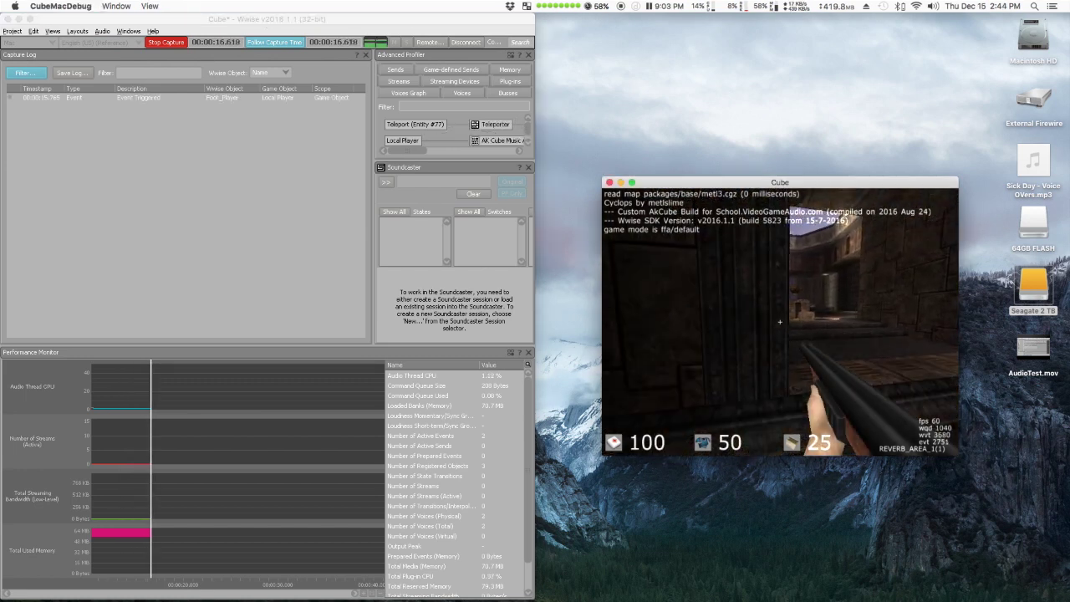
pyautogui.press('w')
pyautogui.press('space')
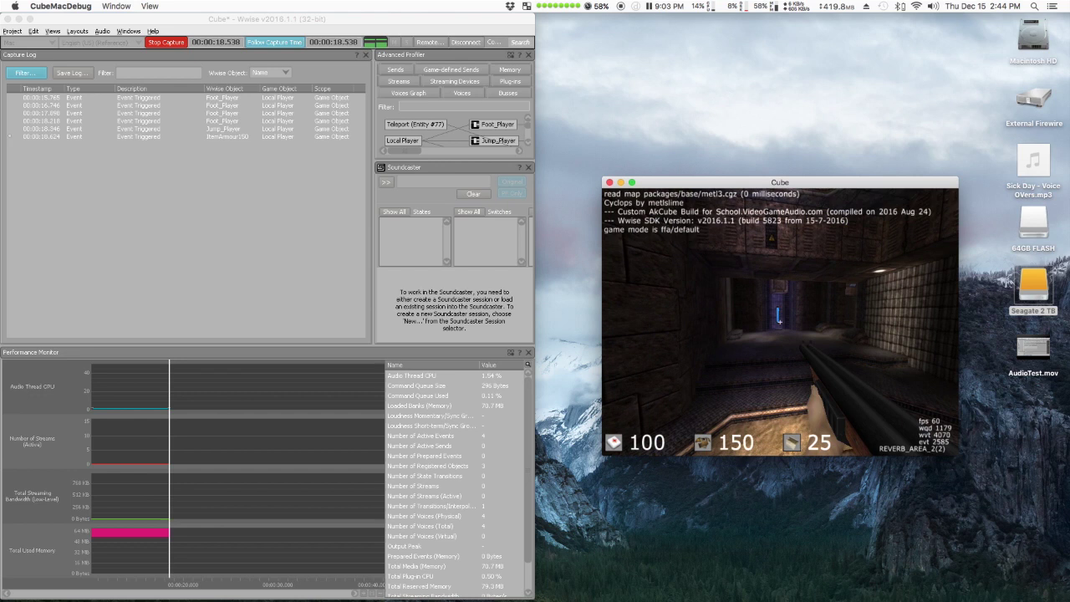
pyautogui.press('w')
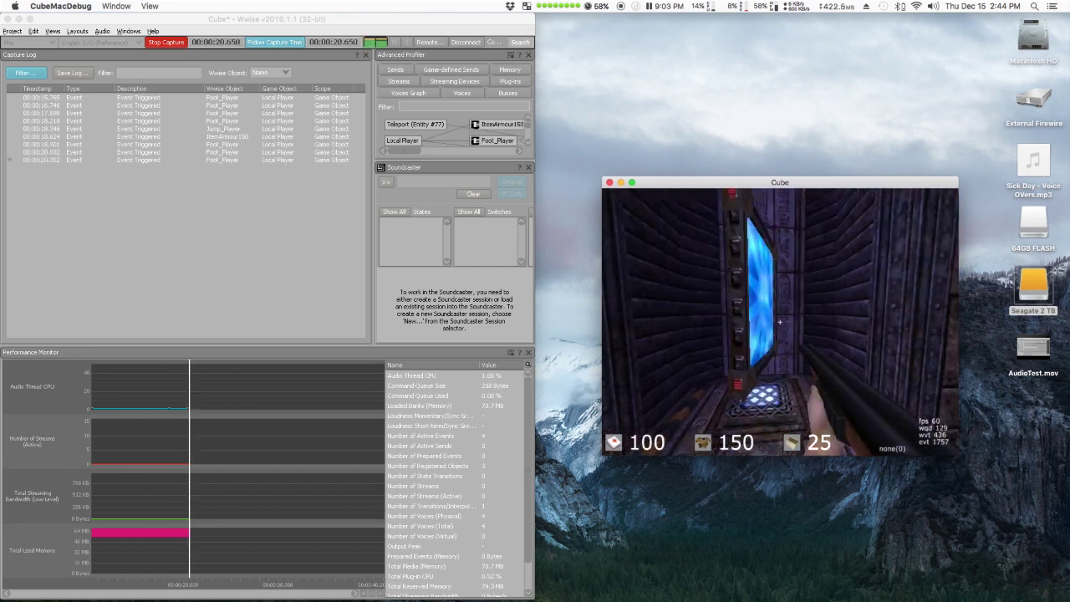
pyautogui.press('w')
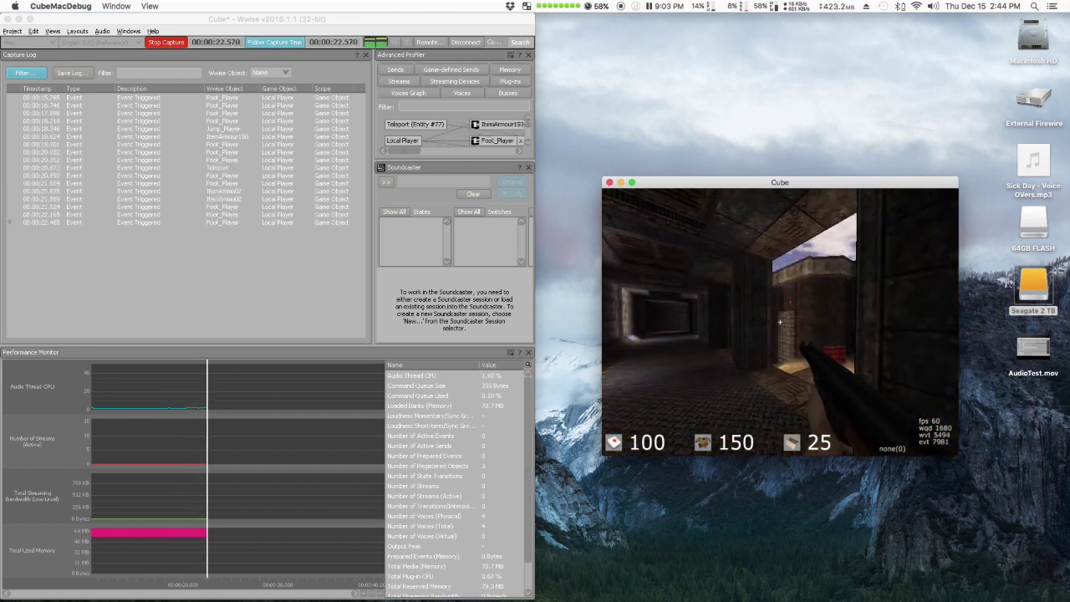
# Step: Move down the next corridor, jumping and firing the shotgun twice
pyautogui.press('w')
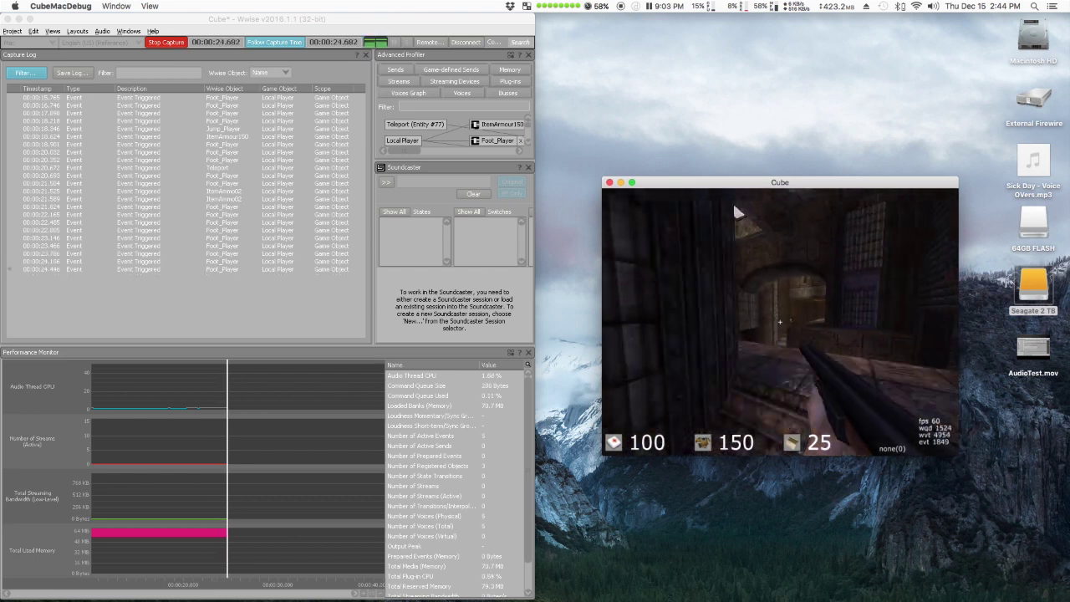
pyautogui.press('w')
pyautogui.press('space')
pyautogui.click(735, 213)
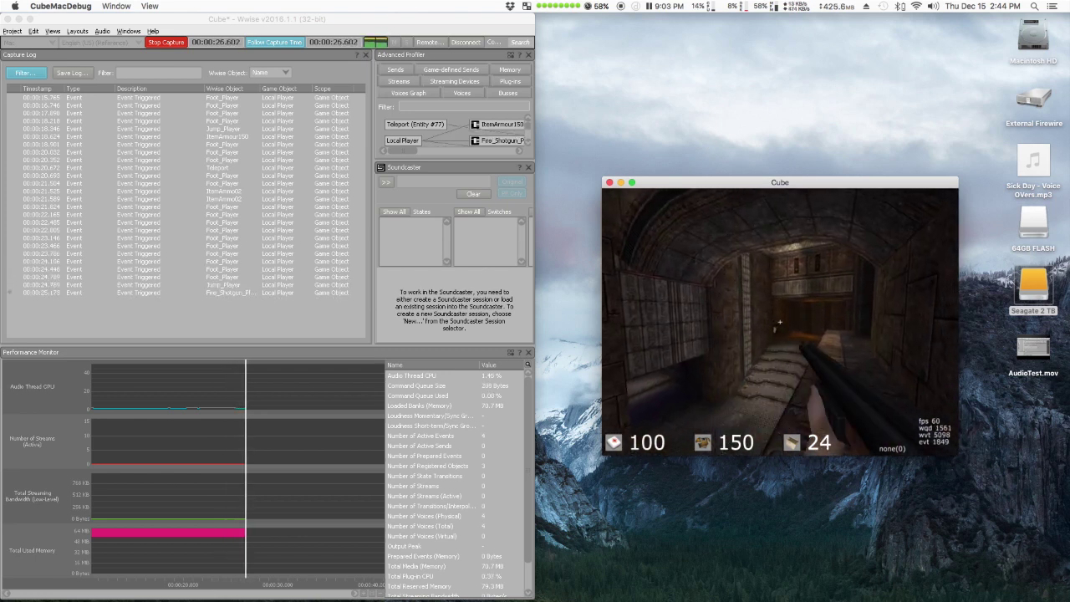
pyautogui.click(778, 321)
pyautogui.press('w')
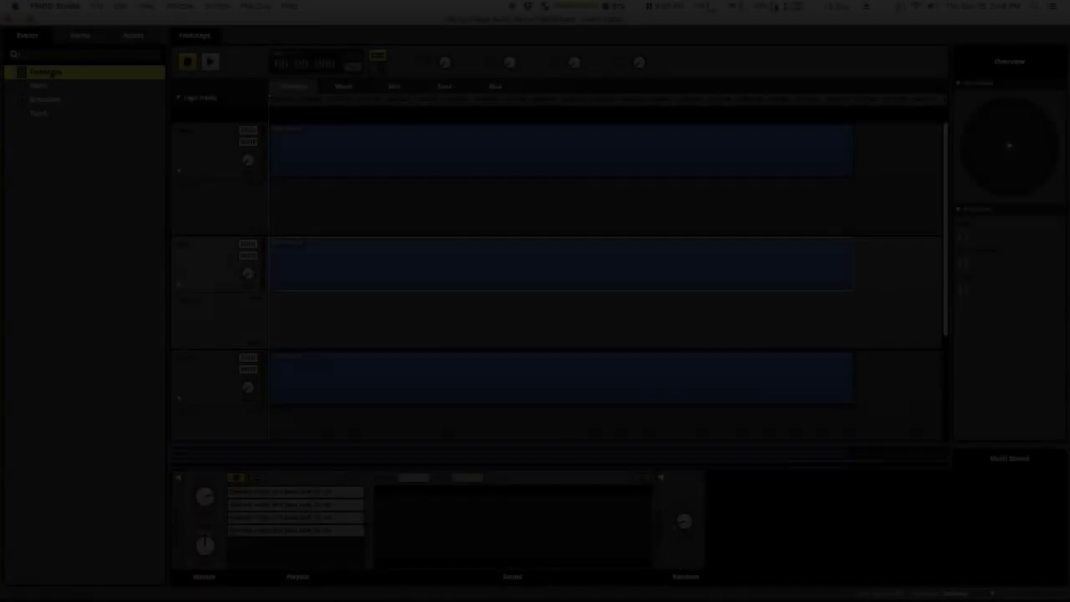
# Step: Audition the Music, Structure and Torch events, playing the torch burning loop
pyautogui.click(42, 86)
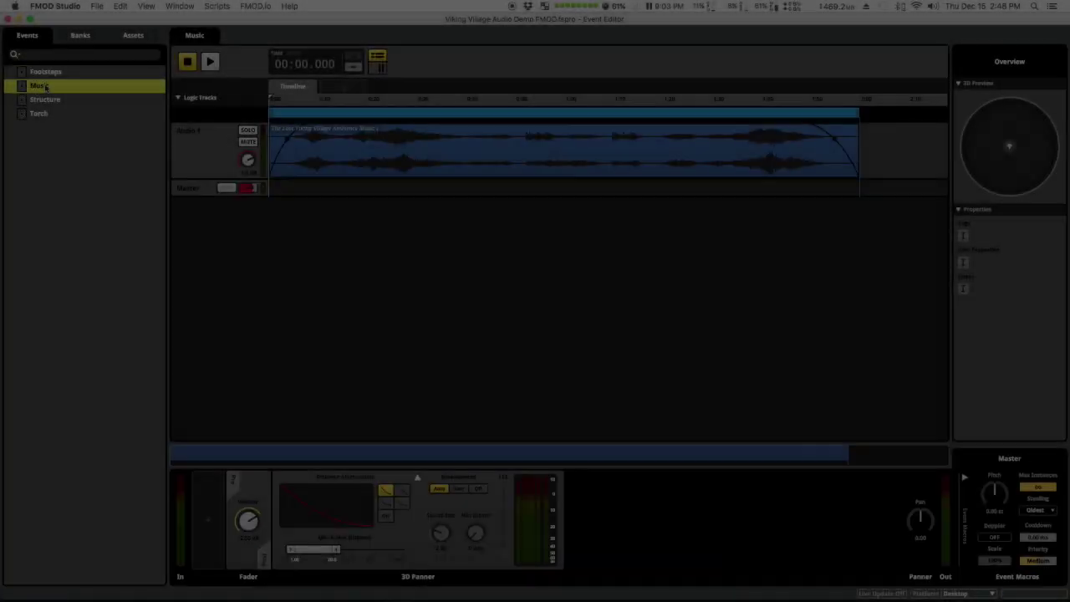
pyautogui.click(42, 99)
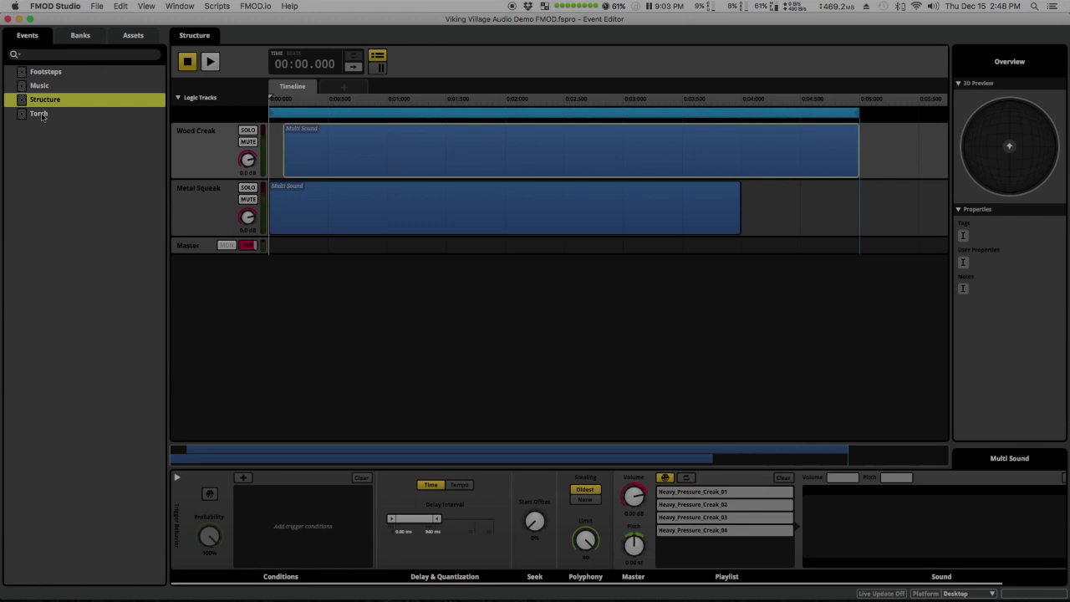
pyautogui.click(40, 115)
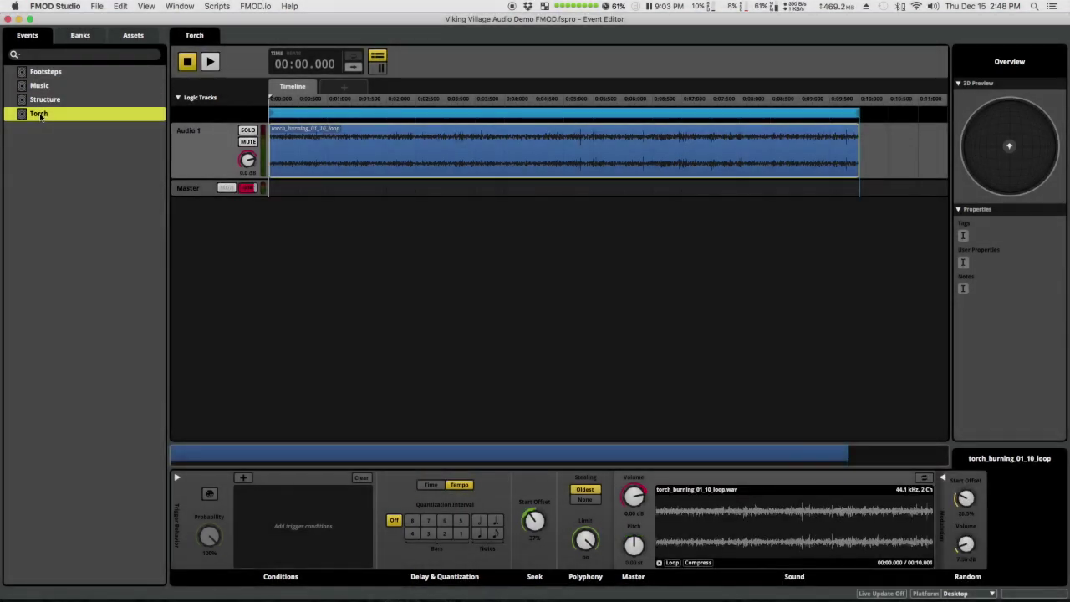
pyautogui.press('space')
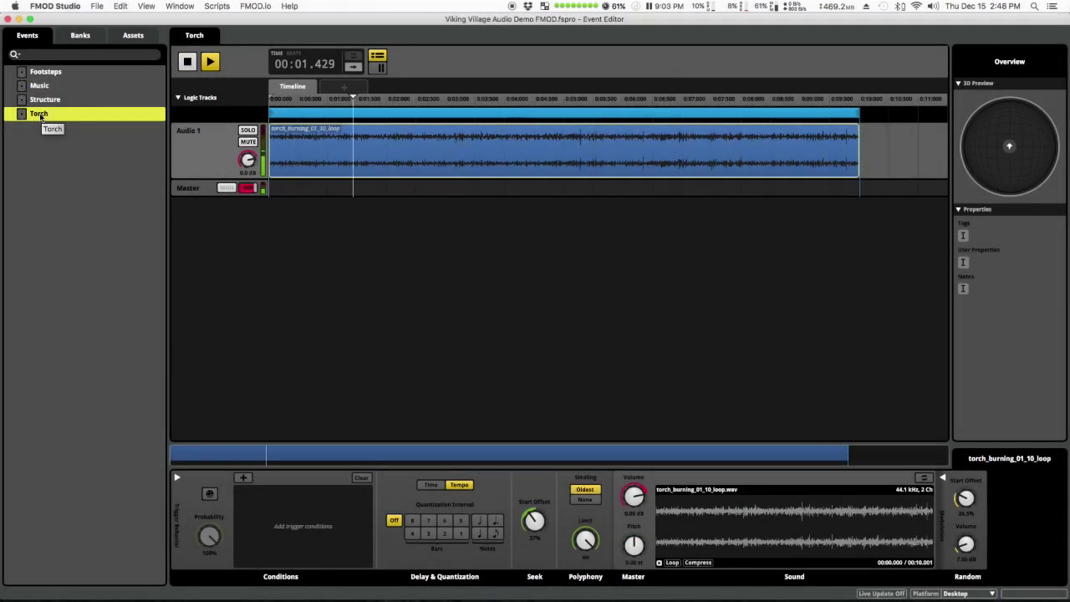
# Step: Play Structure with Wood Creak soloed, then set Footsteps Wood to 0 and Sand to 1
pyautogui.click(42, 99)
pyautogui.click(248, 130)
pyautogui.press('space')
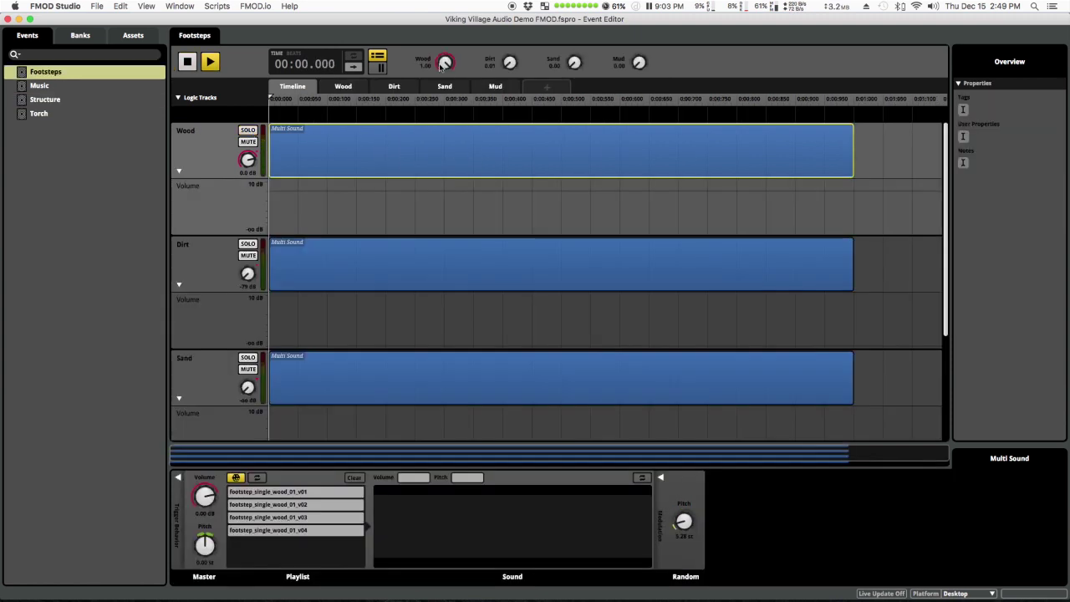
pyautogui.moveTo(443, 63); pyautogui.dragTo(443, 92)
pyautogui.moveTo(573, 64); pyautogui.dragTo(573, 34)
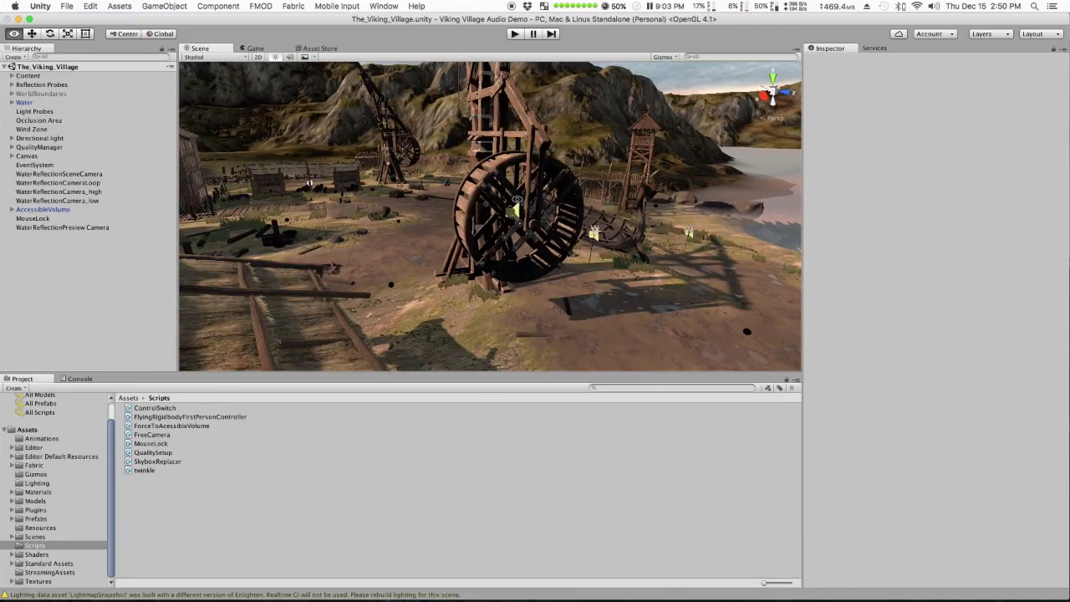
# Step: Select the water-wheel crane, then walk along the plank path past the fence post
pyautogui.click(517, 203)
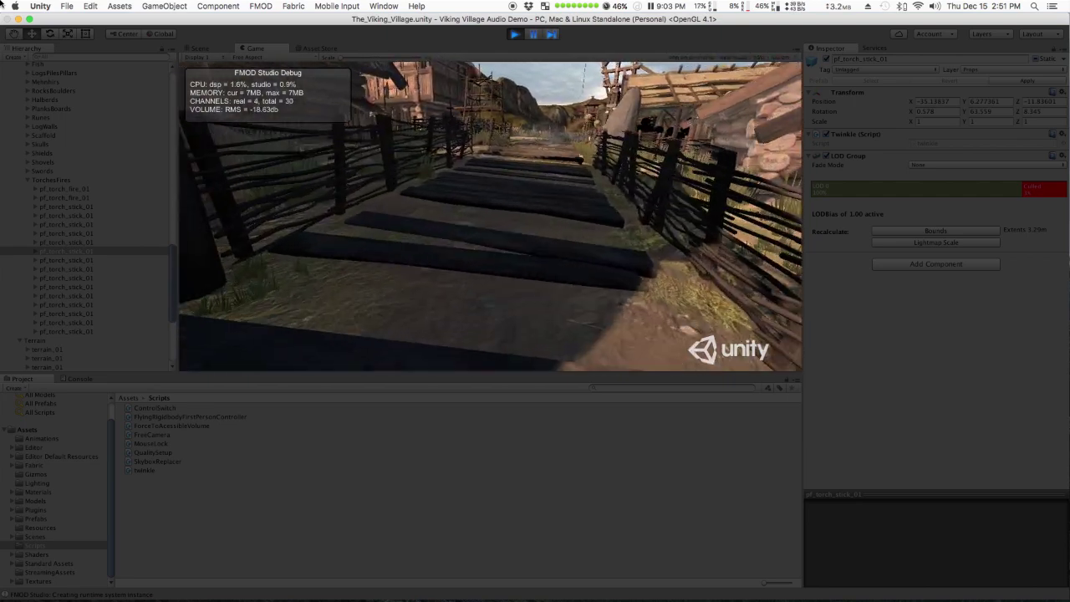
pyautogui.press('w')
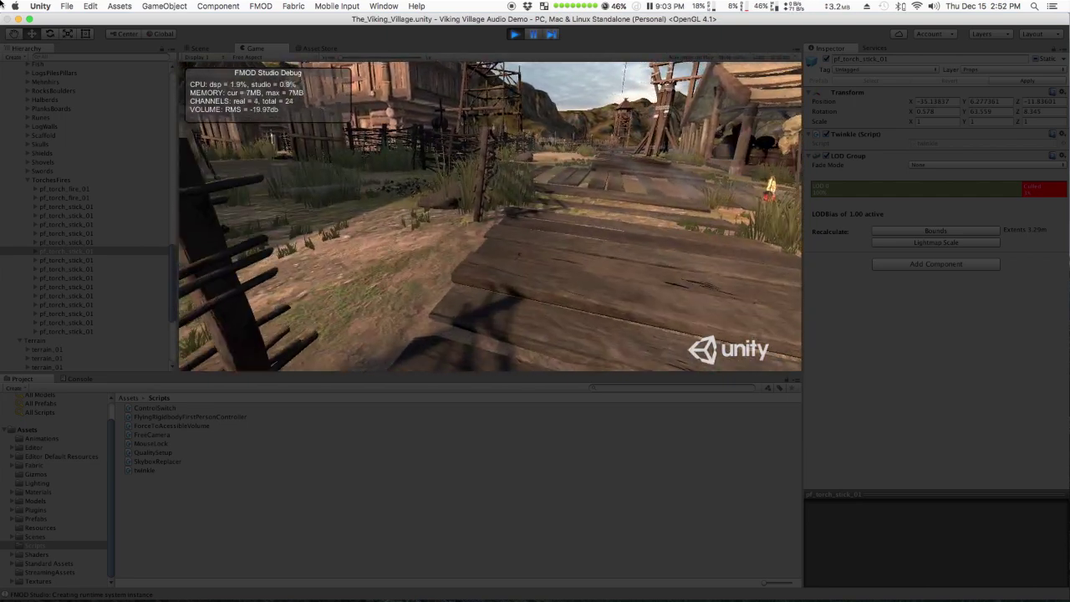
pyautogui.press('w')
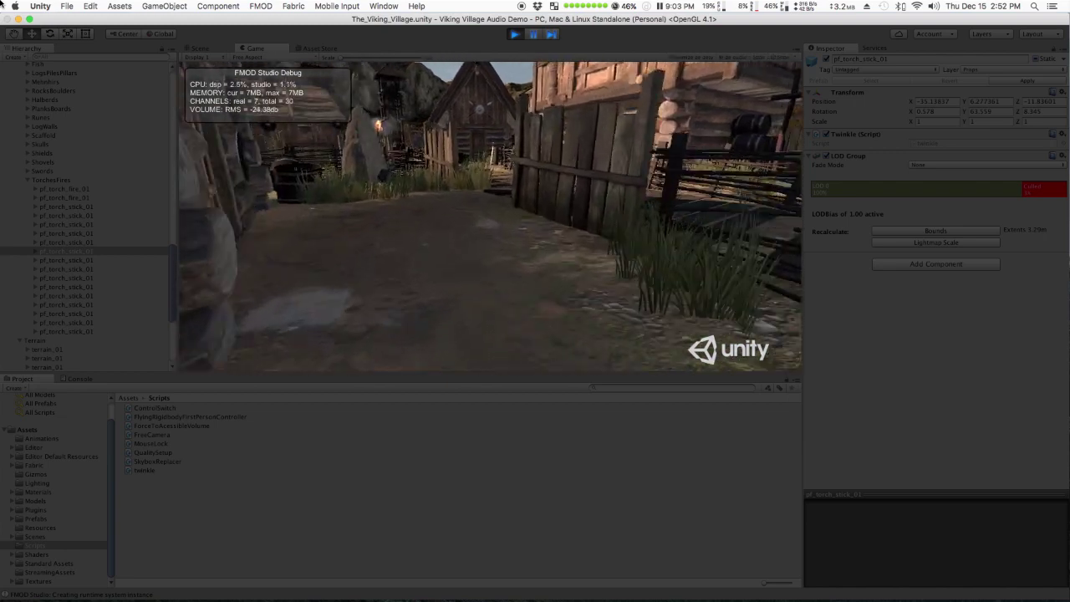